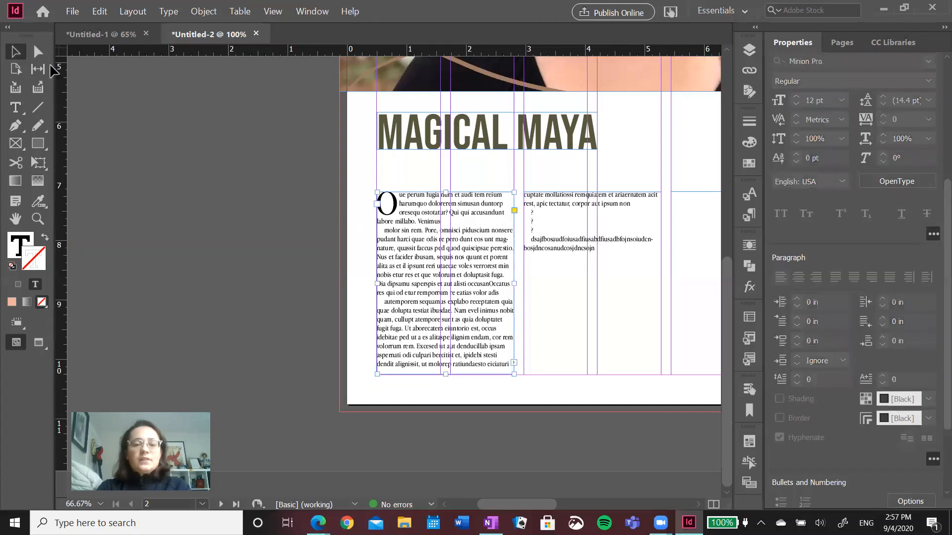
Recolour the drop-cap O in the first column with the olive C=58 M=49 Y=78 swatch.
left_click(404, 401)
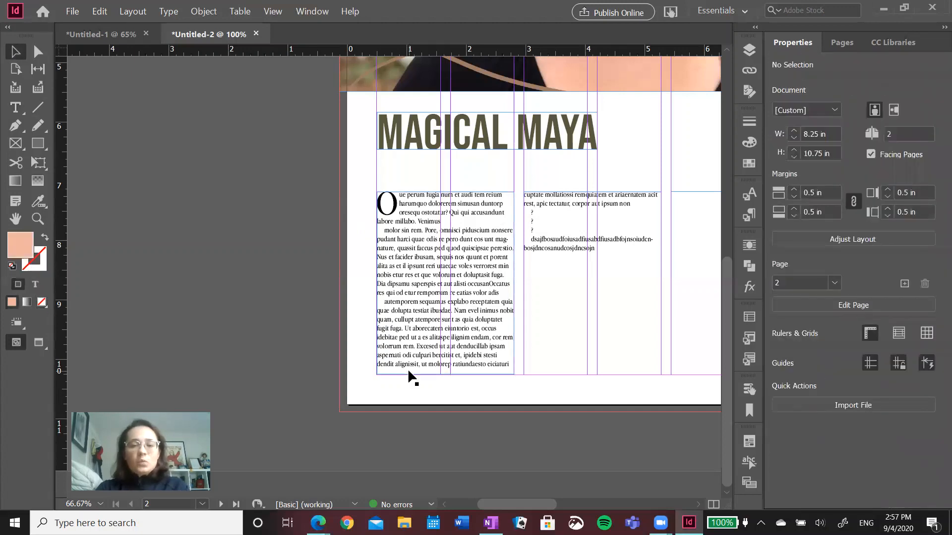
scroll(527, 382, "right", 3)
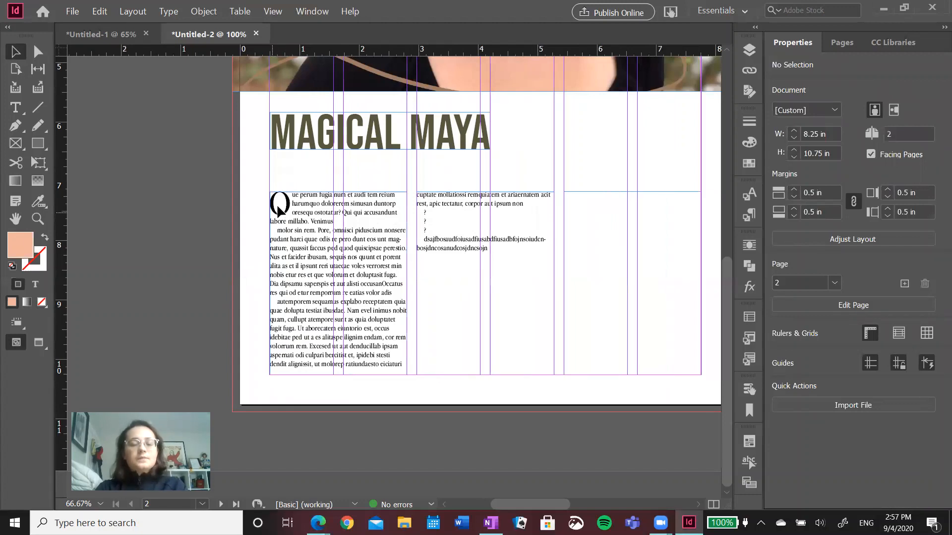
double_click(291, 196)
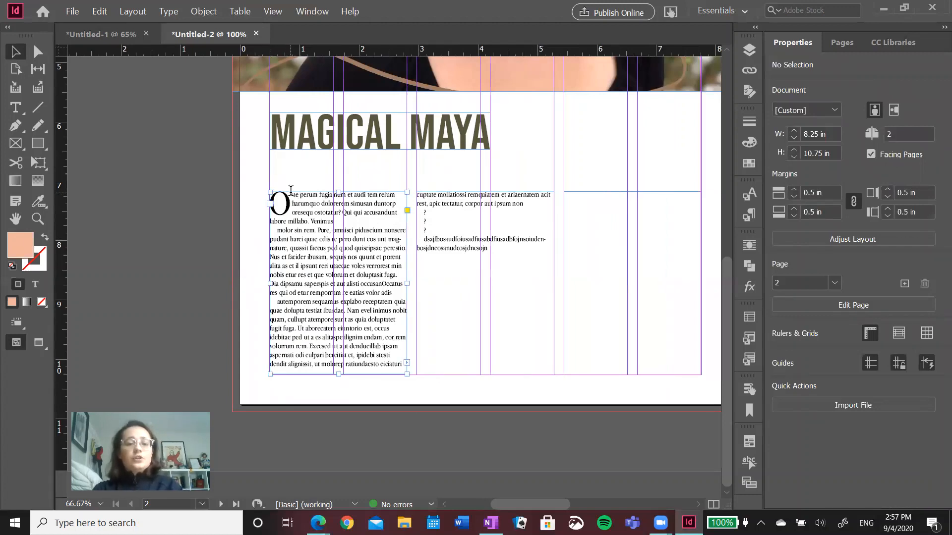
left_click_drag(290, 199, 283, 209)
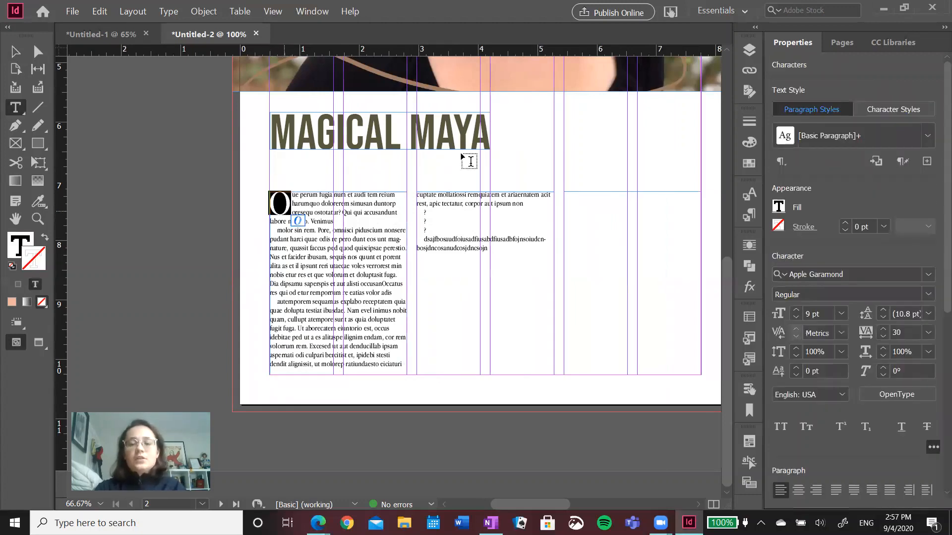
left_click(778, 206)
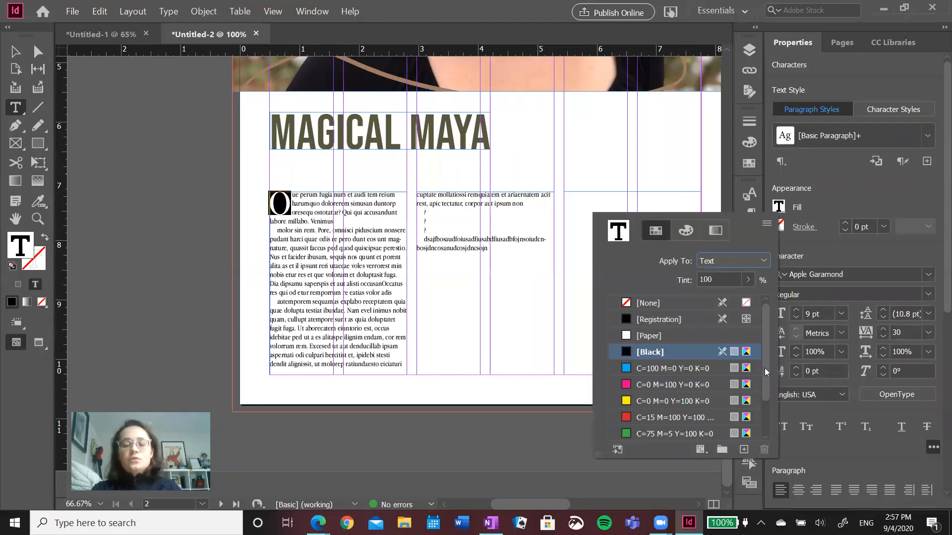
scroll(754, 435, "down", 1)
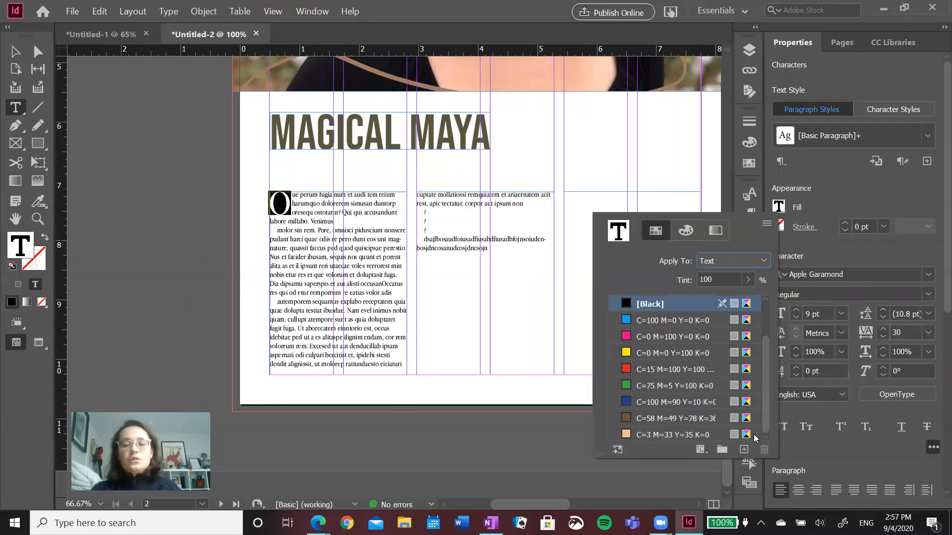
left_click(649, 419)
left_click(336, 251)
left_click(340, 247)
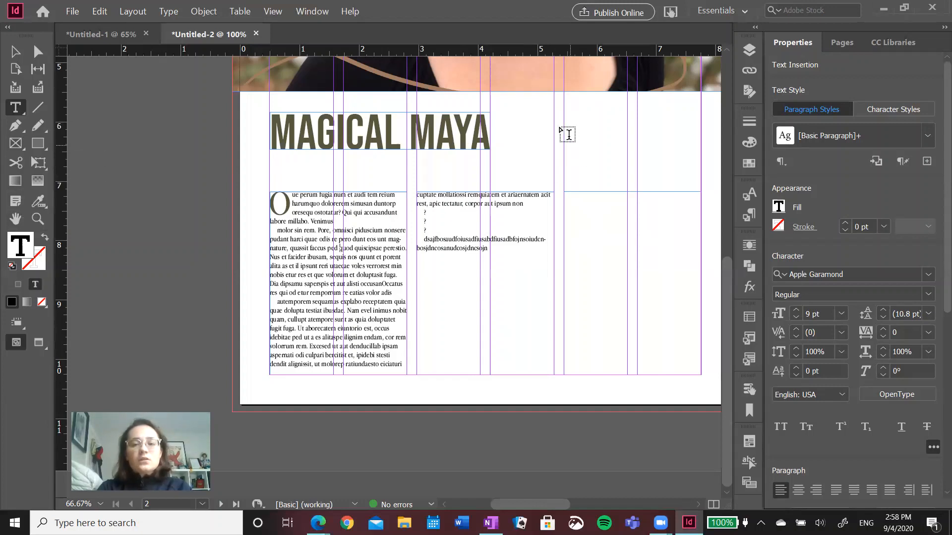
Draw a byline frame right of the headline with the author's name and 'Viewpoints' beneath it.
left_click_drag(558, 127, 620, 163)
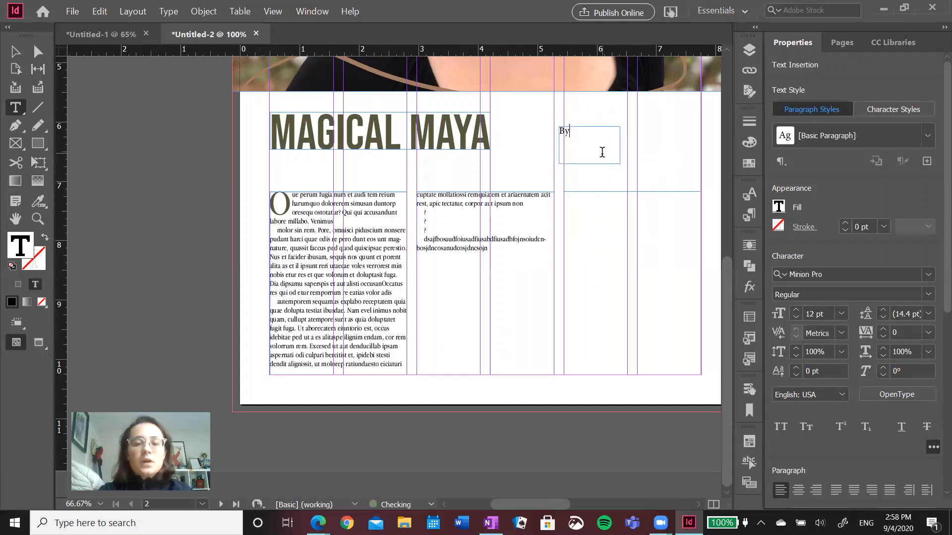
type("By Maya Cornis")
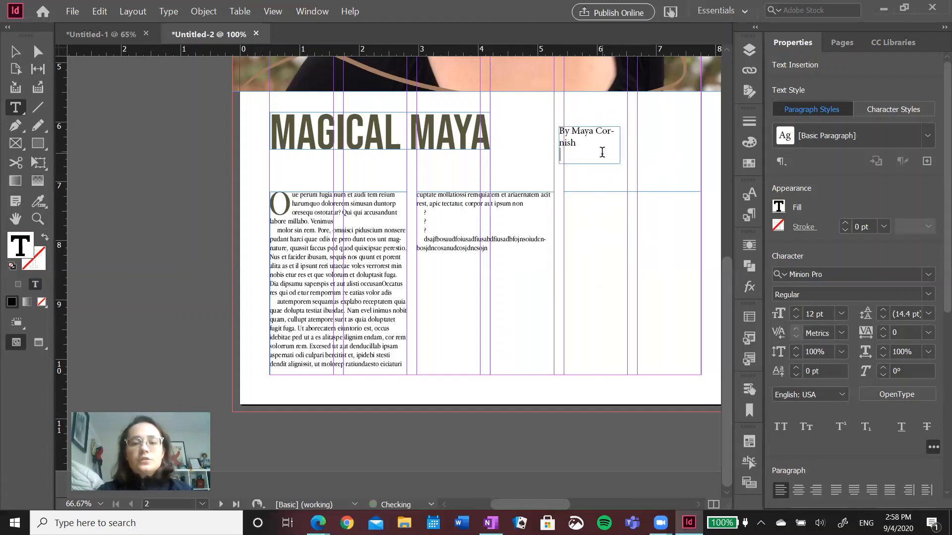
type("h")
key("Return")
type("News Edi")
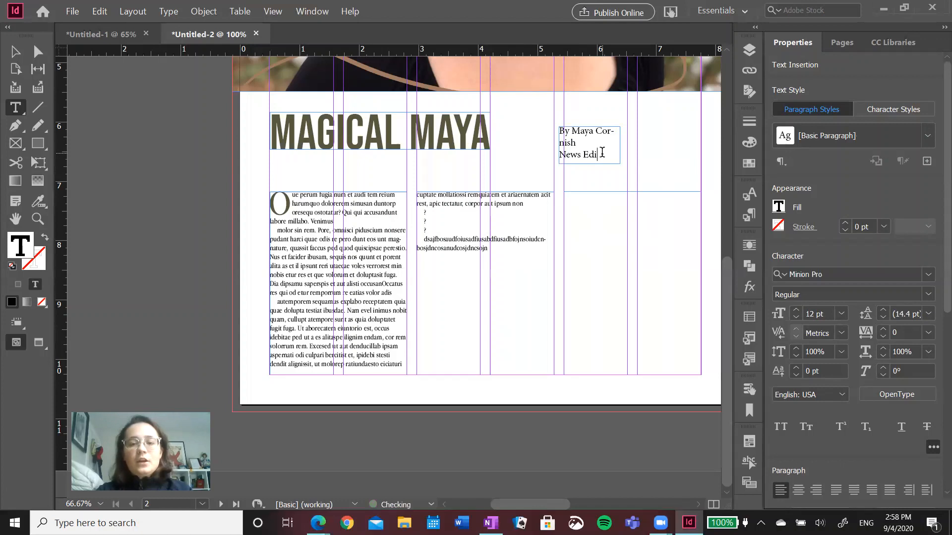
key("BackSpace")
key("BackSpace")
key("BackSpace")
key("BackSpace")
key("BackSpace")
key("BackSpace")
key("BackSpace")
key("BackSpace")
key("BackSpace")
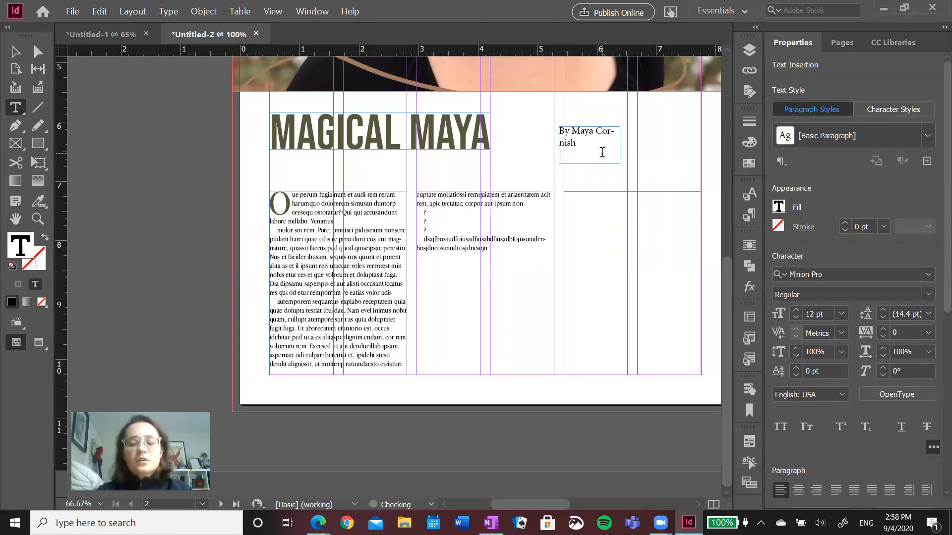
type("Viewpoints")
key("Return")
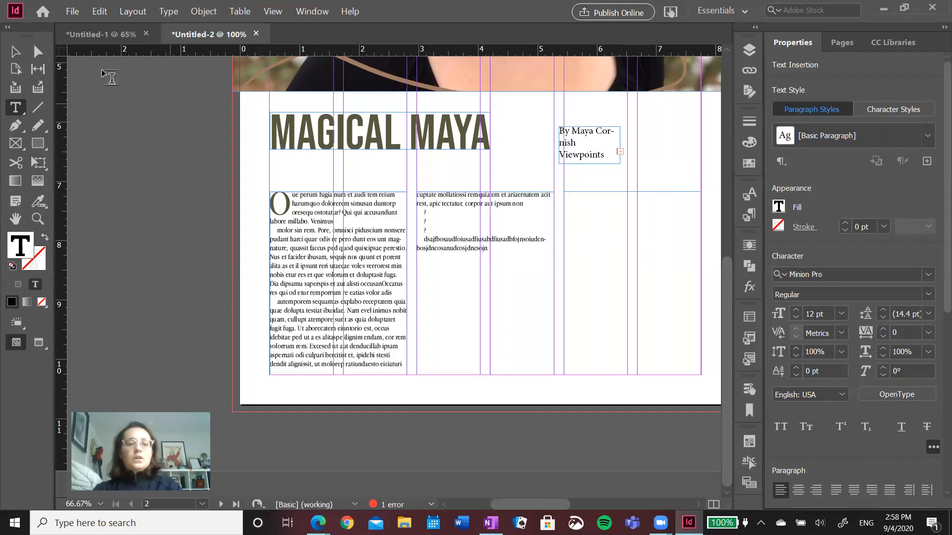
left_click(16, 52)
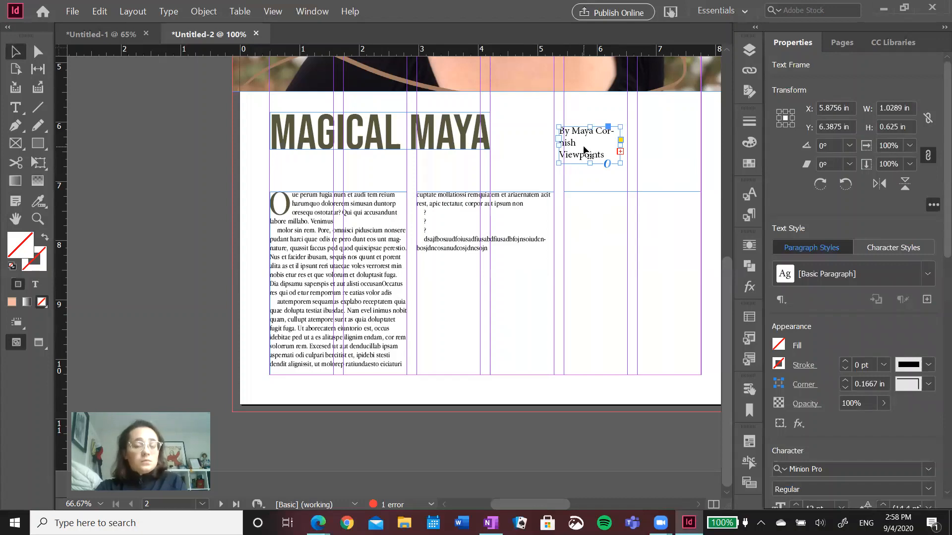
Fit the byline frame to content, widen it, refit it to two lines, and move it onto the first column.
right_click(584, 149)
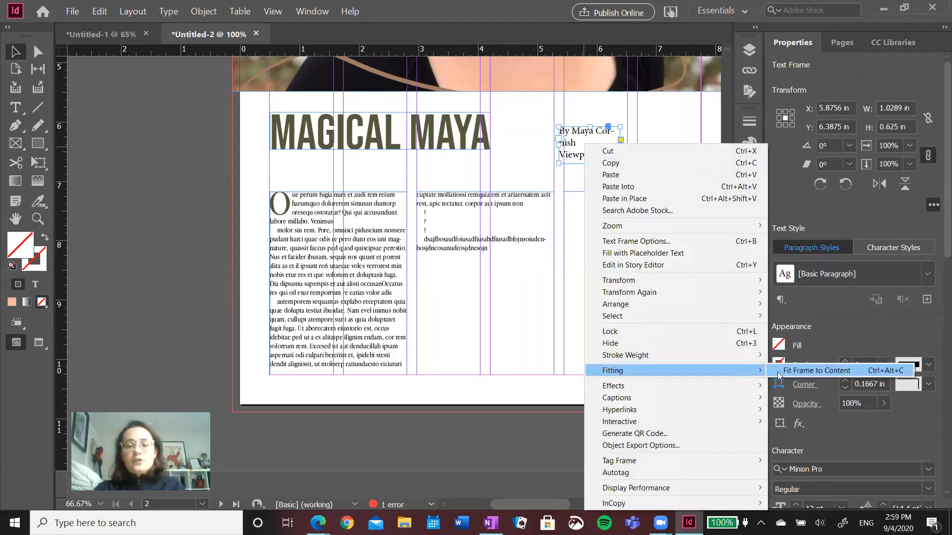
left_click(780, 372)
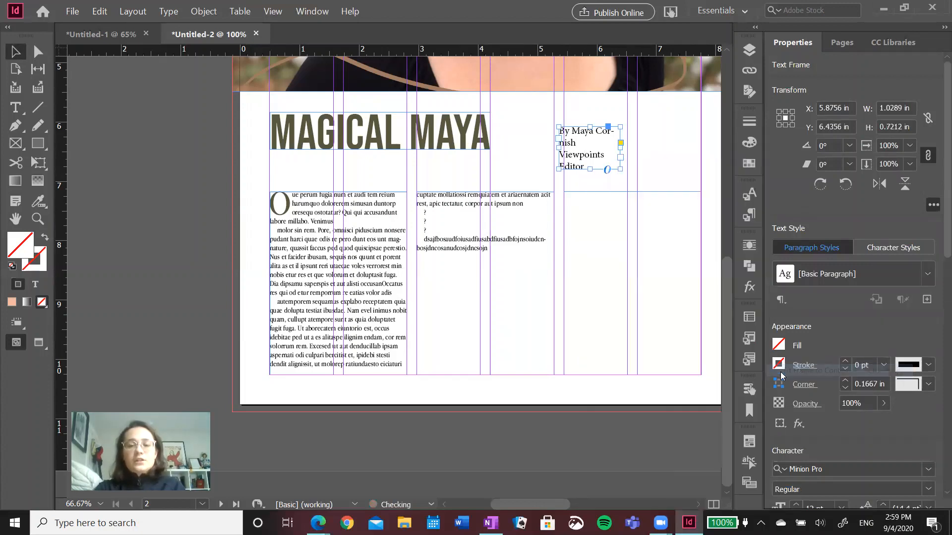
left_click_drag(620, 144, 652, 145)
right_click(628, 145)
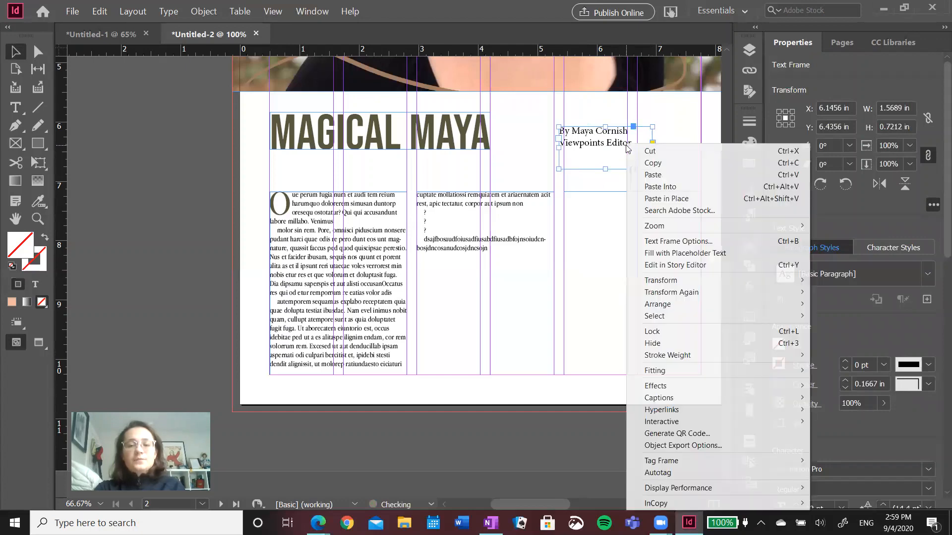
mouse_move(696, 372)
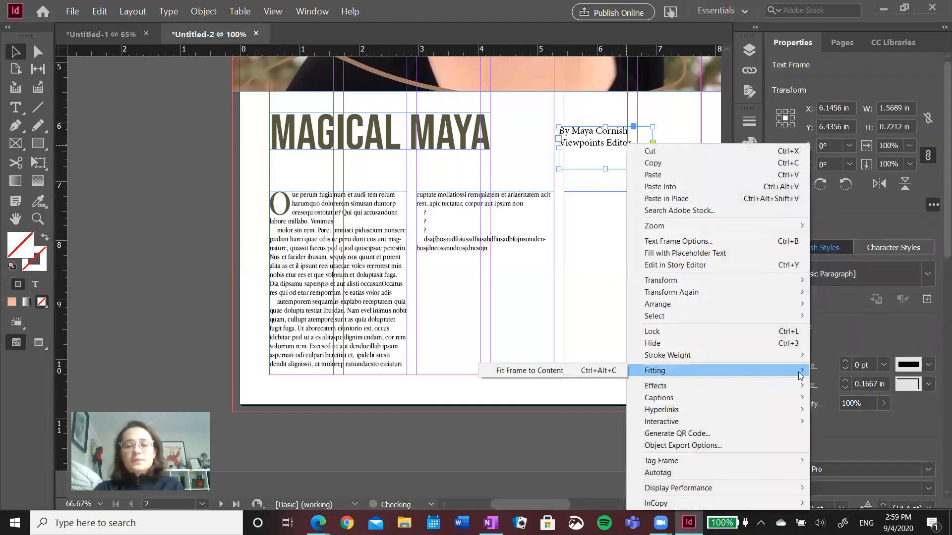
left_click(607, 369)
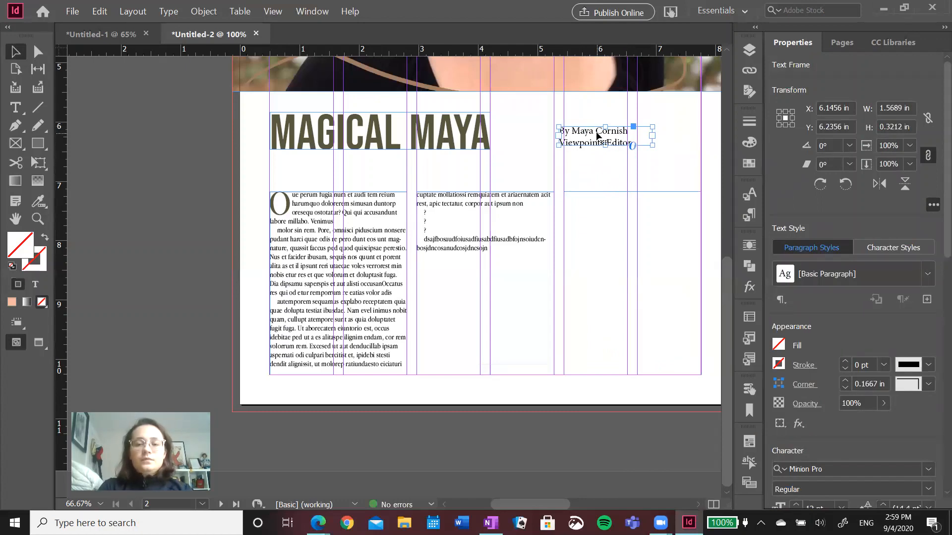
left_click_drag(590, 130, 297, 196)
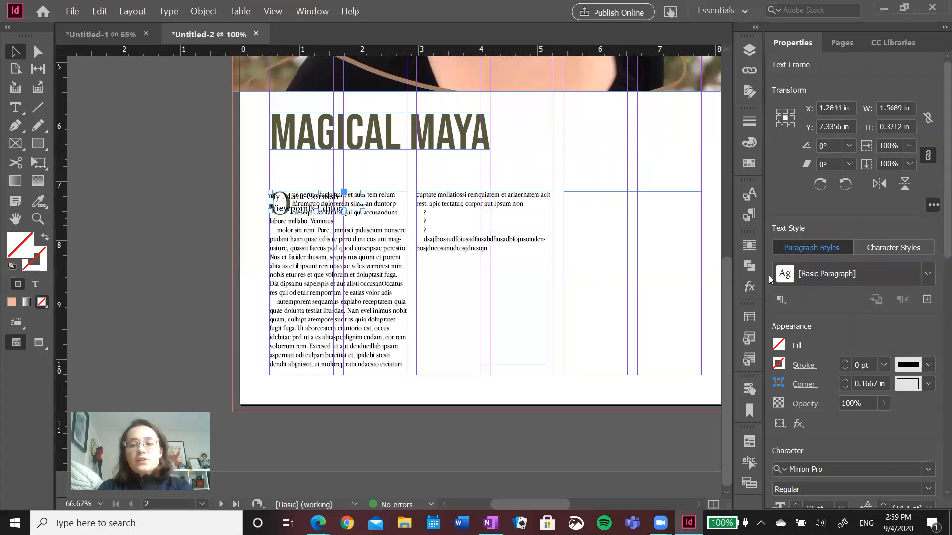
Wrap body text around the byline's bounding box with 0.0625 in offsets, then narrow the byline frame.
left_click(753, 250)
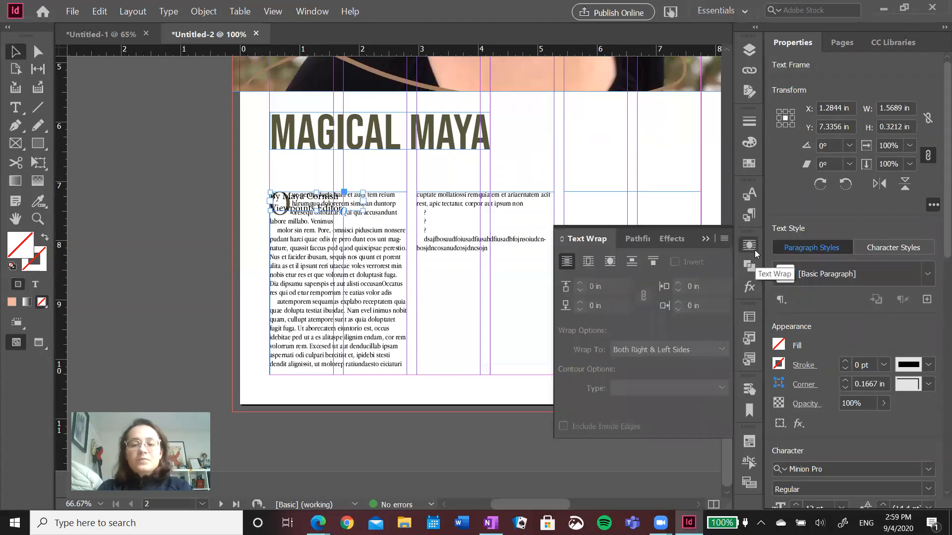
left_click(587, 262)
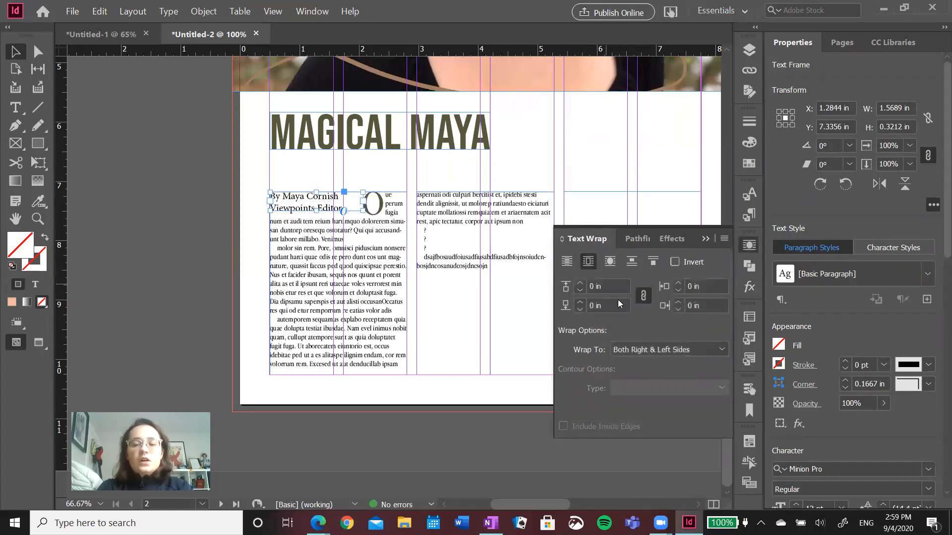
left_click(581, 283)
left_click(581, 284)
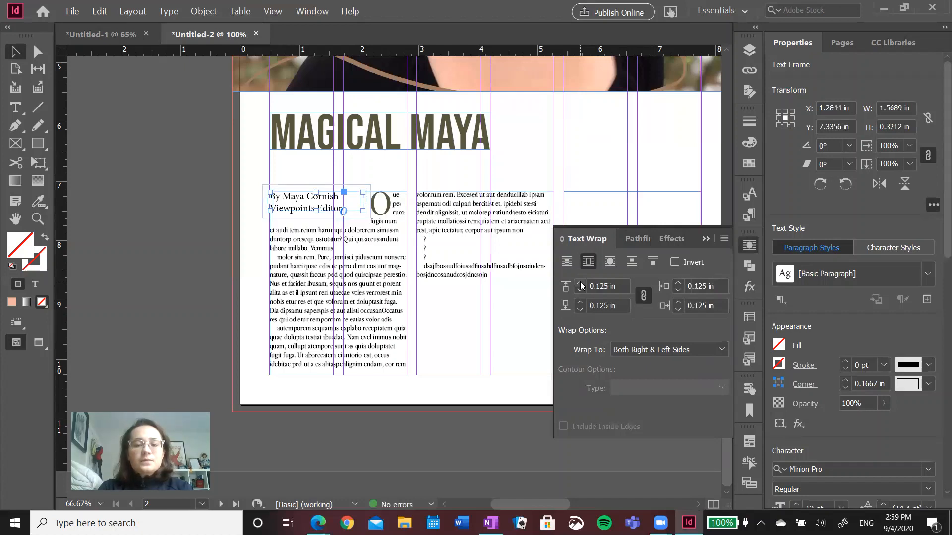
left_click(579, 291)
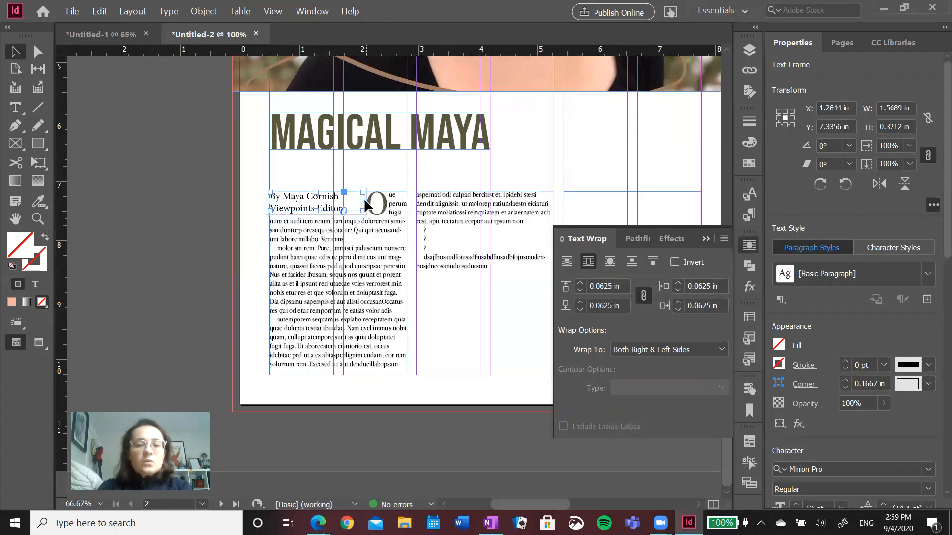
left_click_drag(363, 203, 331, 204)
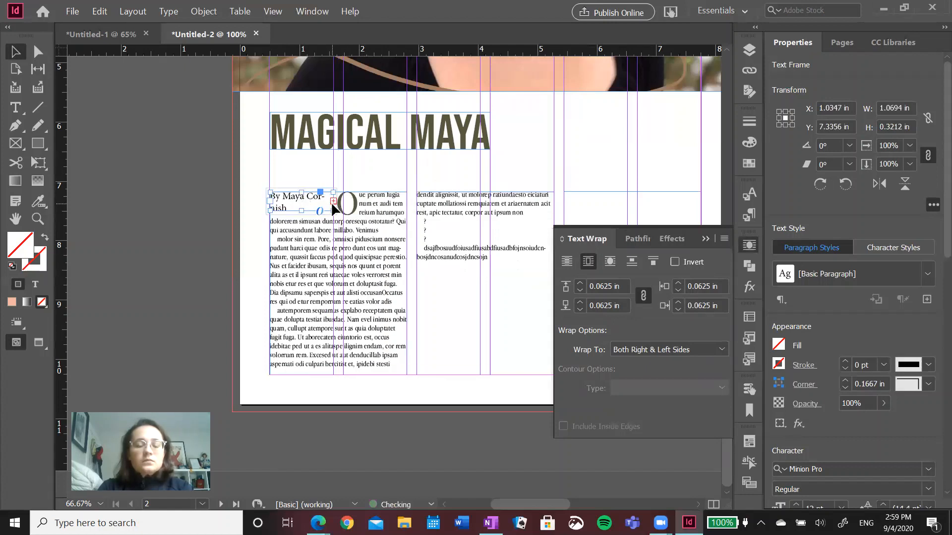
Set all the byline text to 9 pt.
double_click(302, 198)
key("ctrl+a")
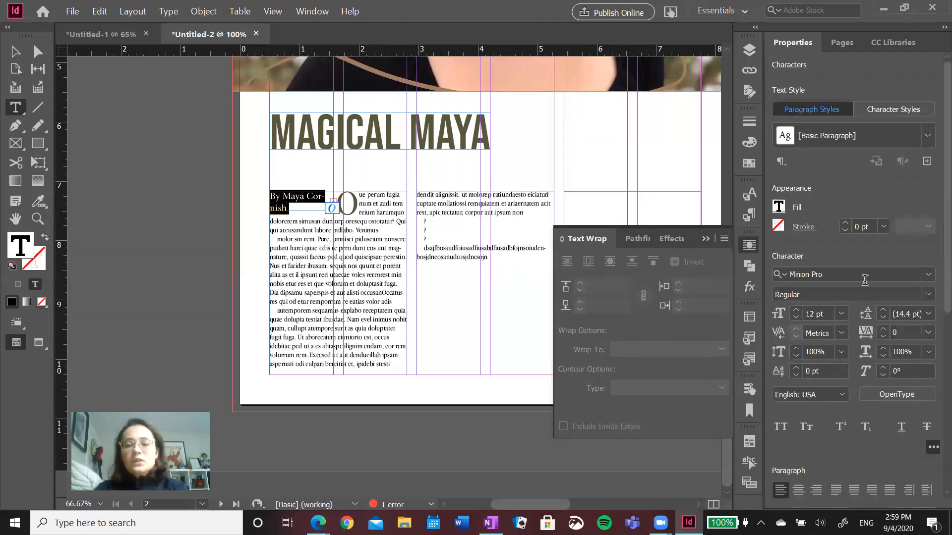
left_click(797, 317)
left_click(796, 317)
left_click(797, 317)
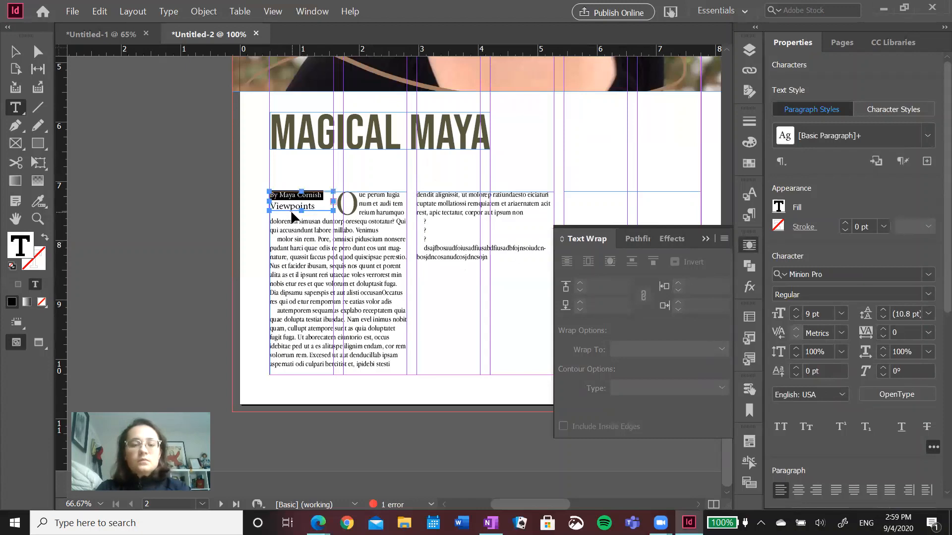
key("ctrl+a")
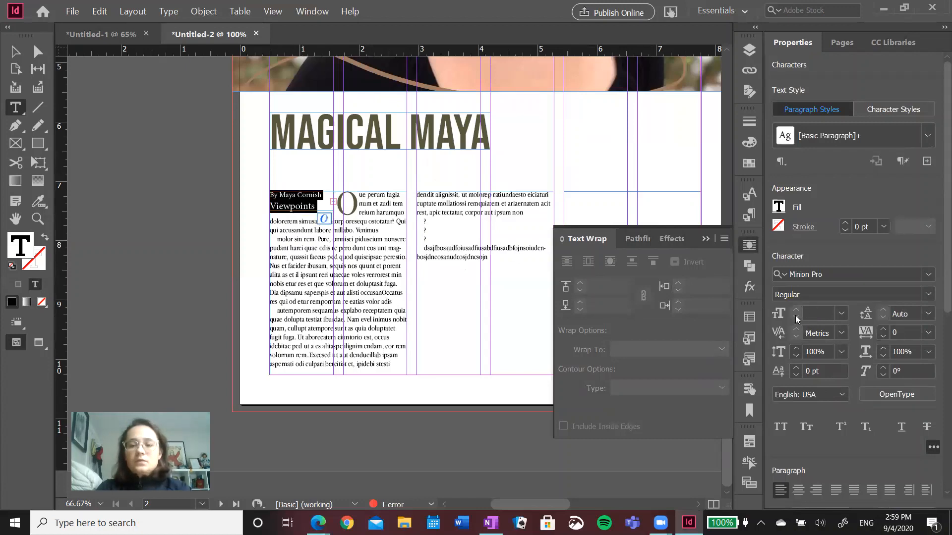
left_click(841, 313)
left_click(826, 127)
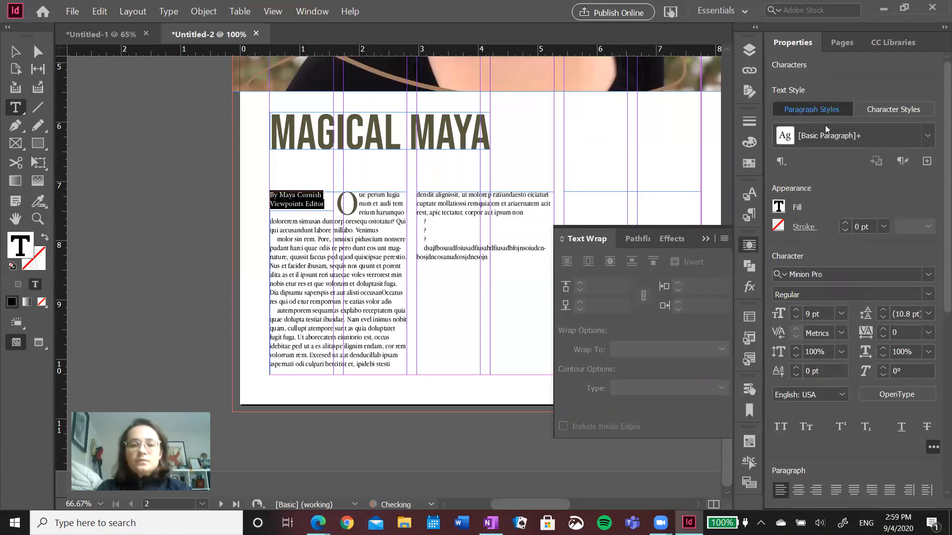
Fit the byline frame to its content so it hugs the two lines.
left_click(16, 54)
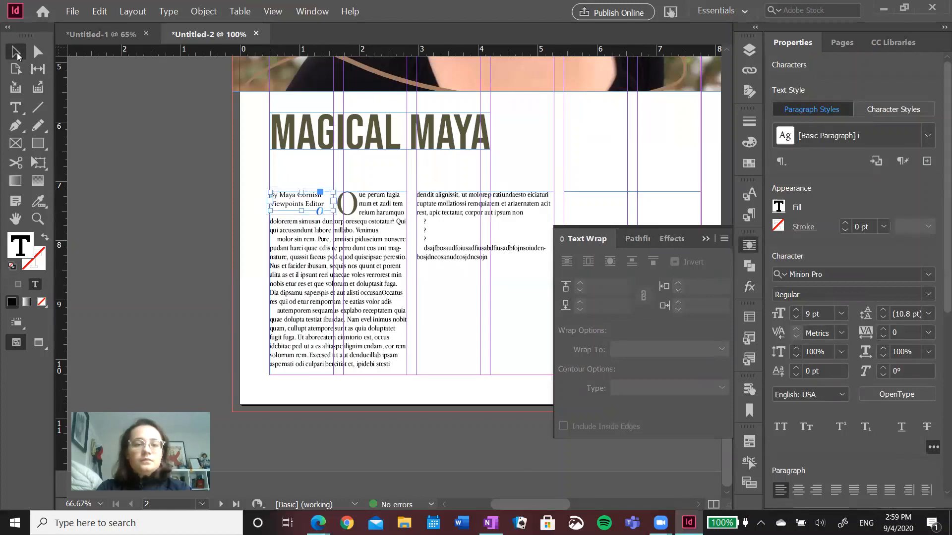
left_click(281, 195)
right_click(288, 200)
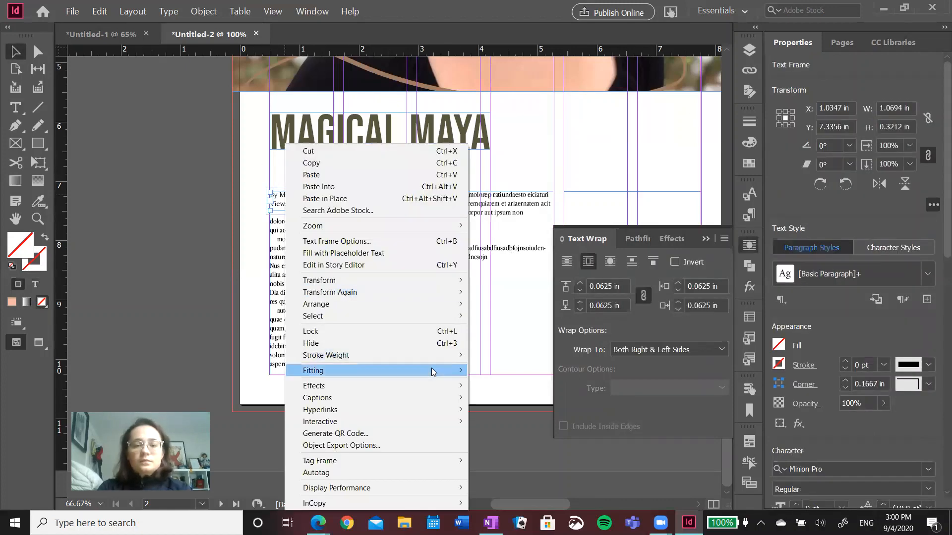
mouse_move(438, 370)
left_click(480, 369)
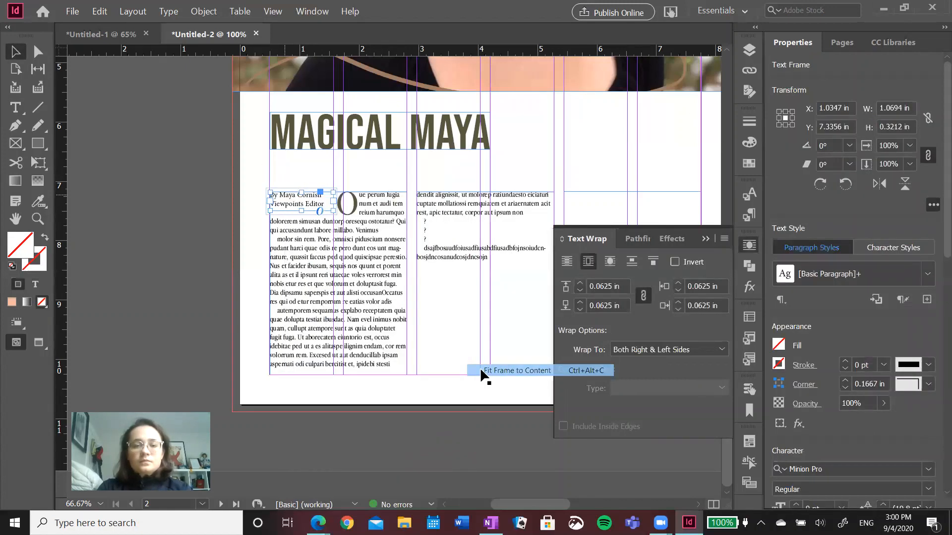
left_click(330, 162)
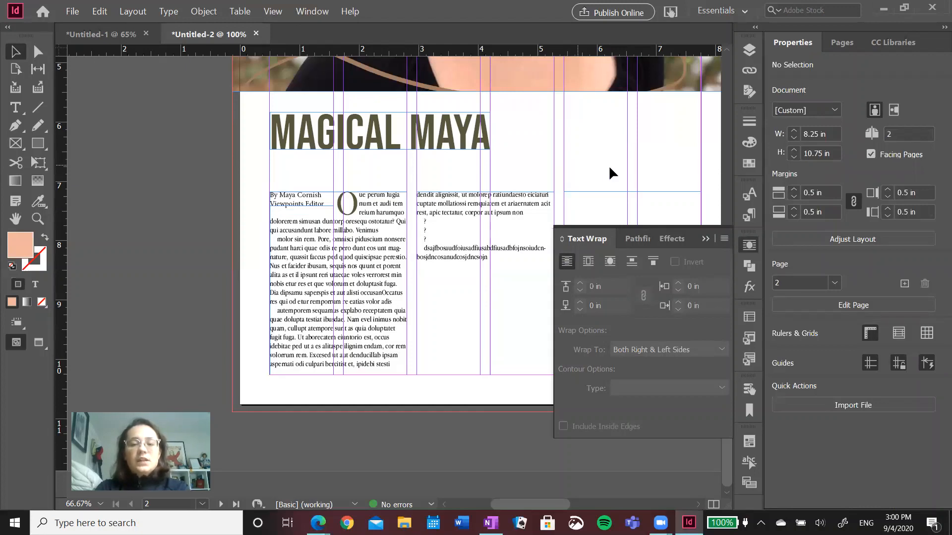
Switch to Preview mode and marquee-select the byline together with the first column frame.
key("w")
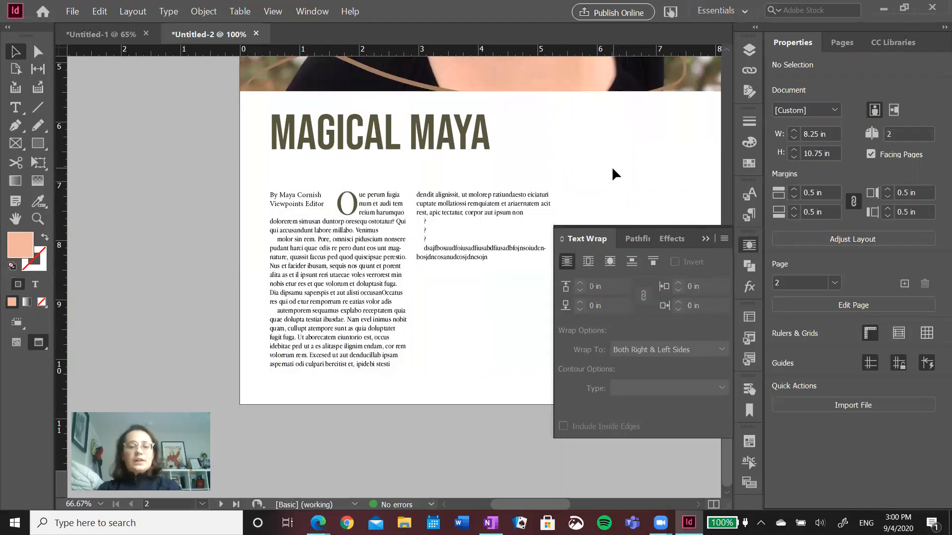
left_click(311, 197)
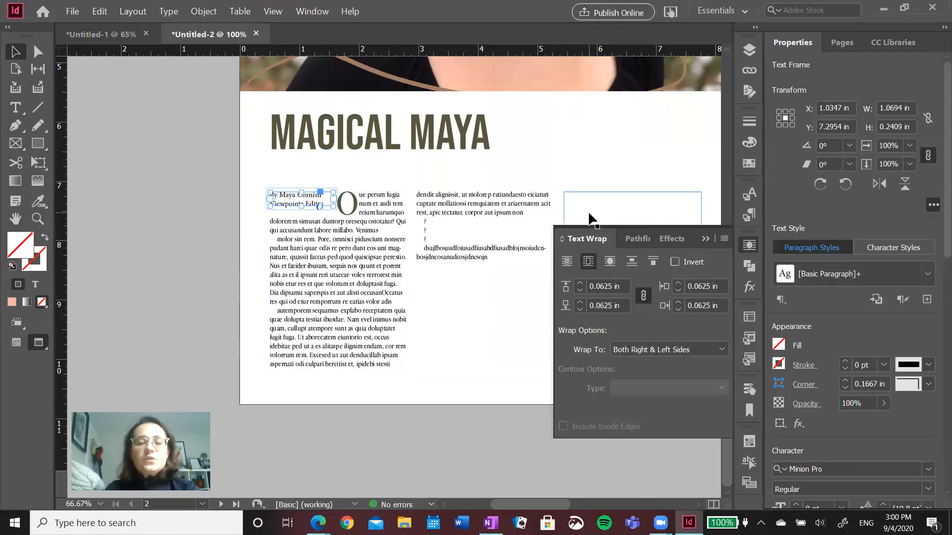
left_click(600, 154)
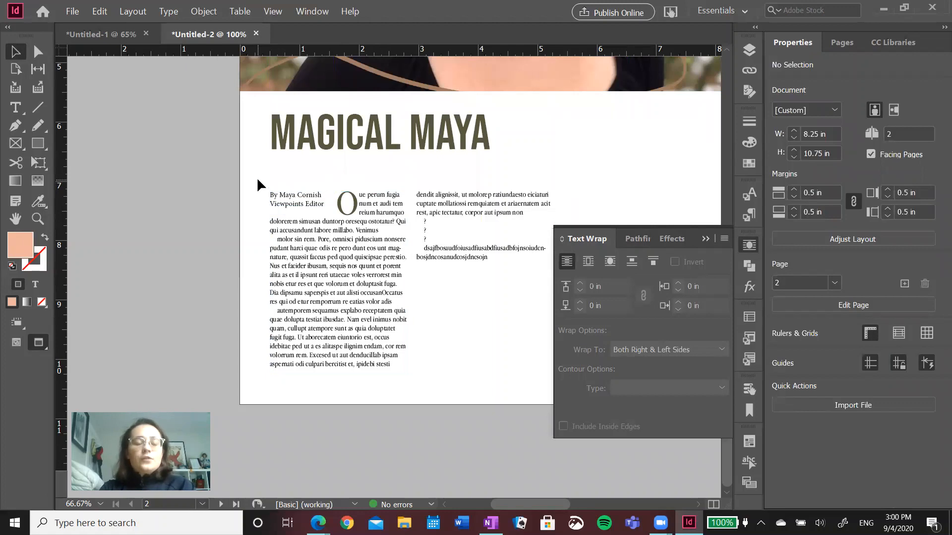
left_click_drag(258, 177, 412, 379)
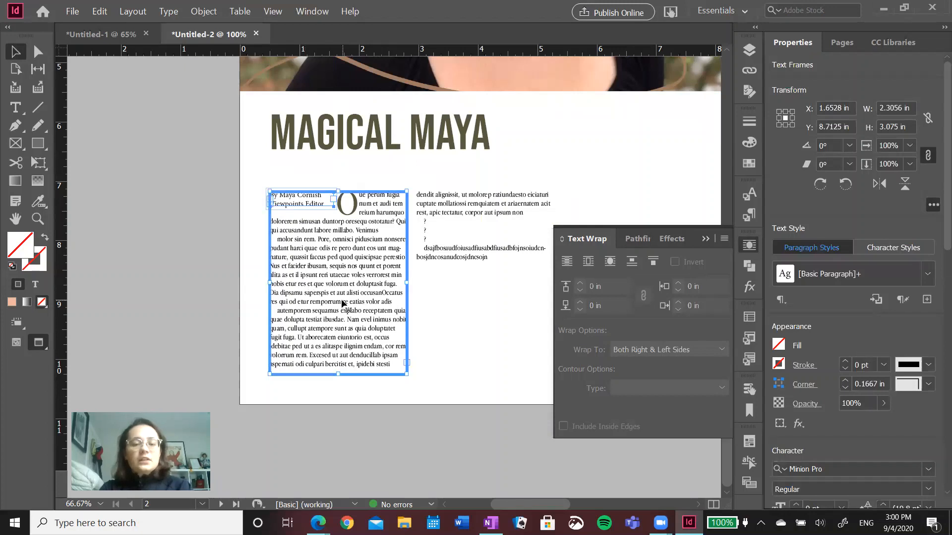
Group the byline with the first column and move the group right and back into place.
left_click(458, 212, "shift")
left_click(482, 184)
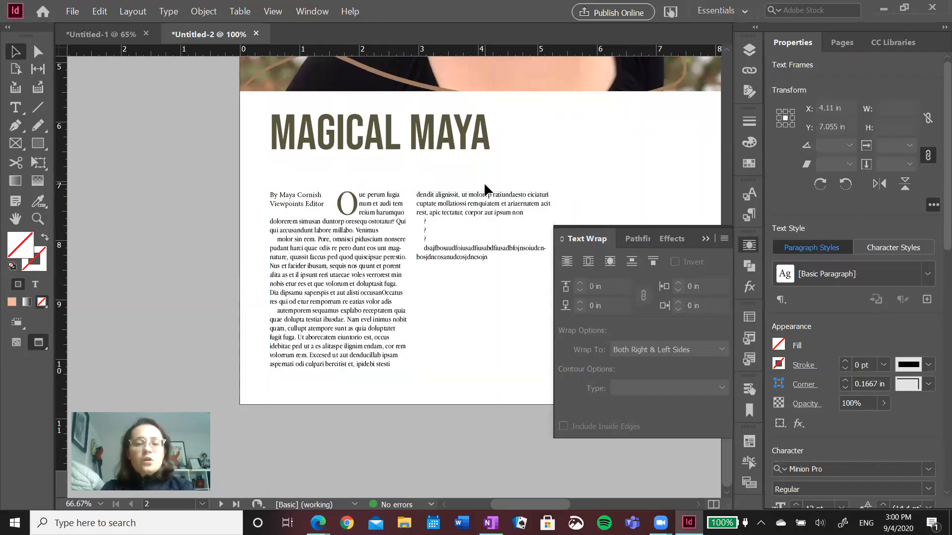
left_click_drag(257, 179, 412, 382)
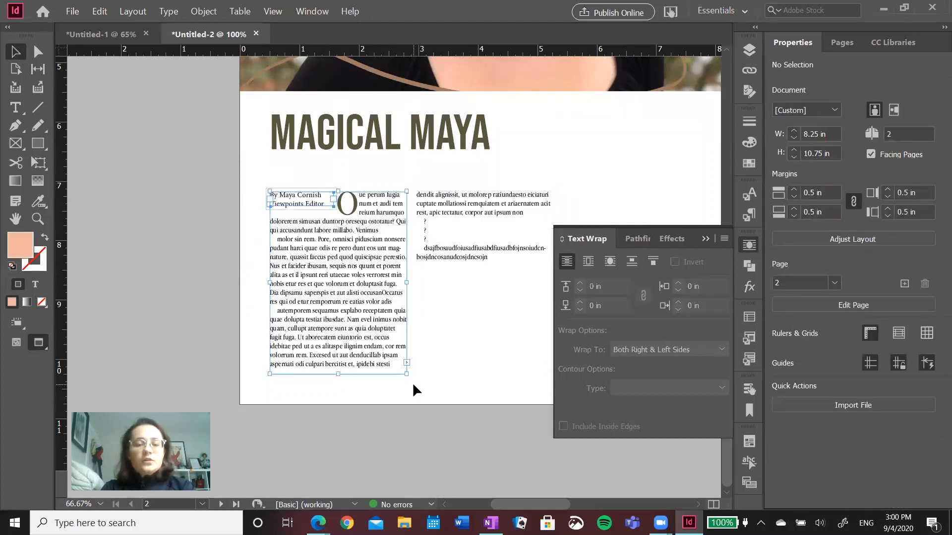
right_click(360, 316)
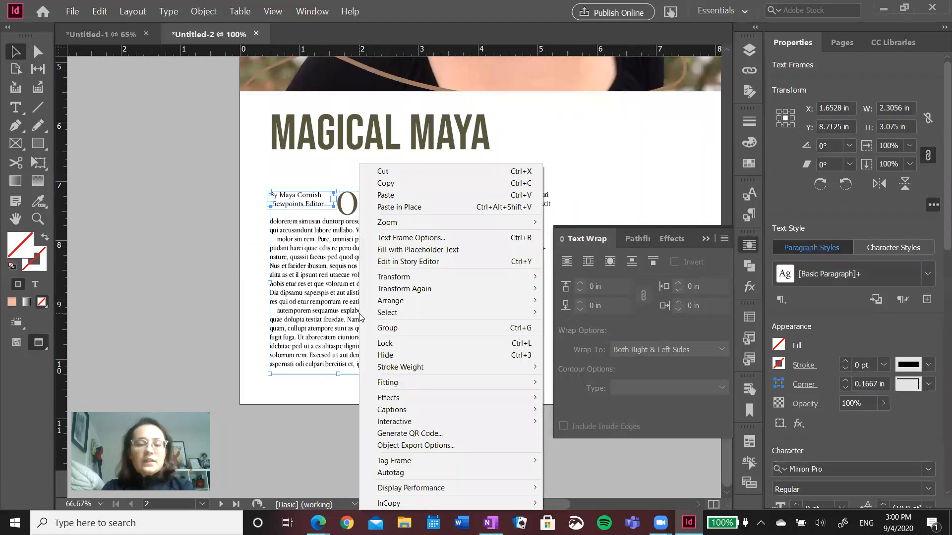
left_click(422, 328)
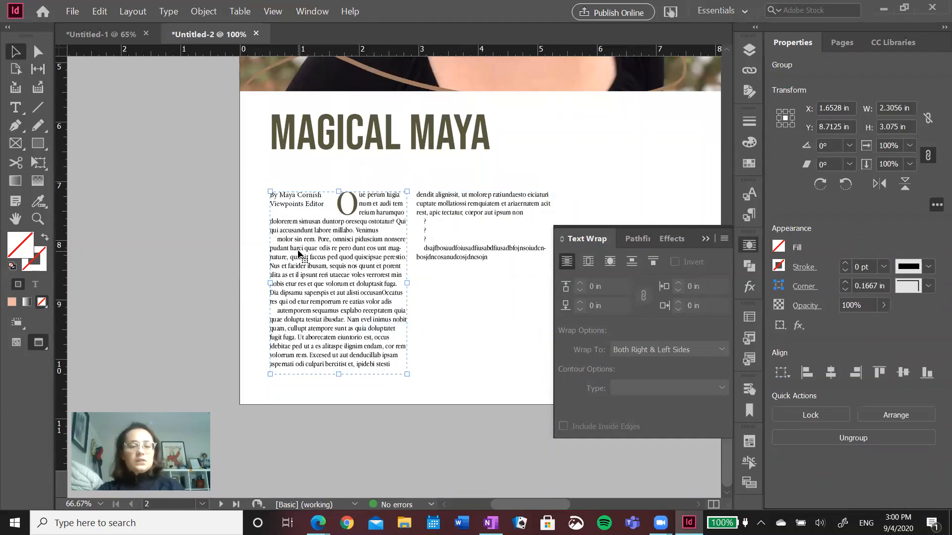
left_click_drag(301, 289, 479, 280)
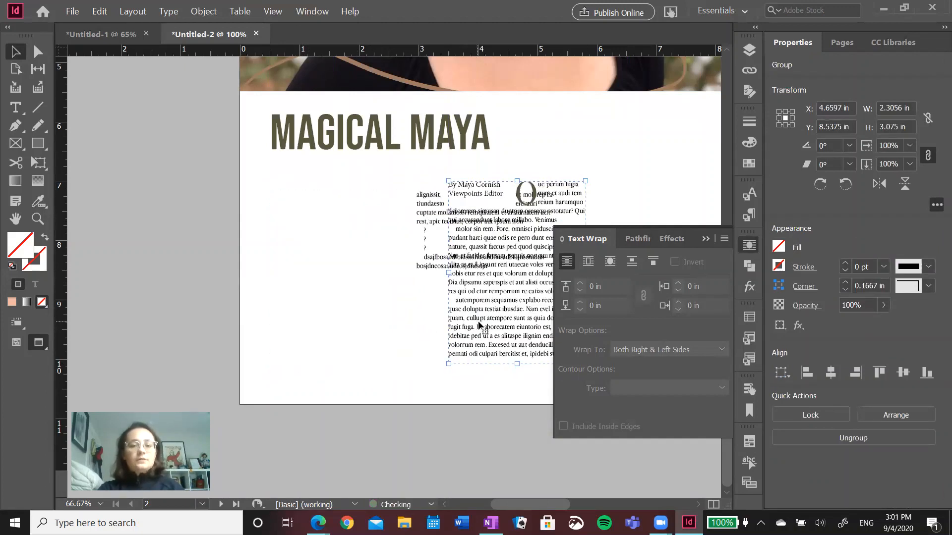
left_click_drag(478, 325, 310, 329)
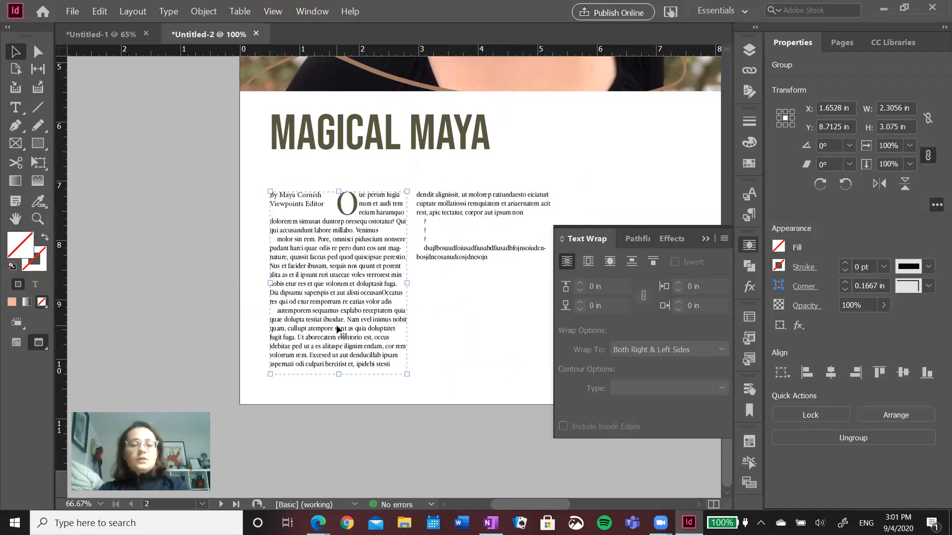
Ungroup the byline and first column, then close the Text Wrap panel.
right_click(339, 330)
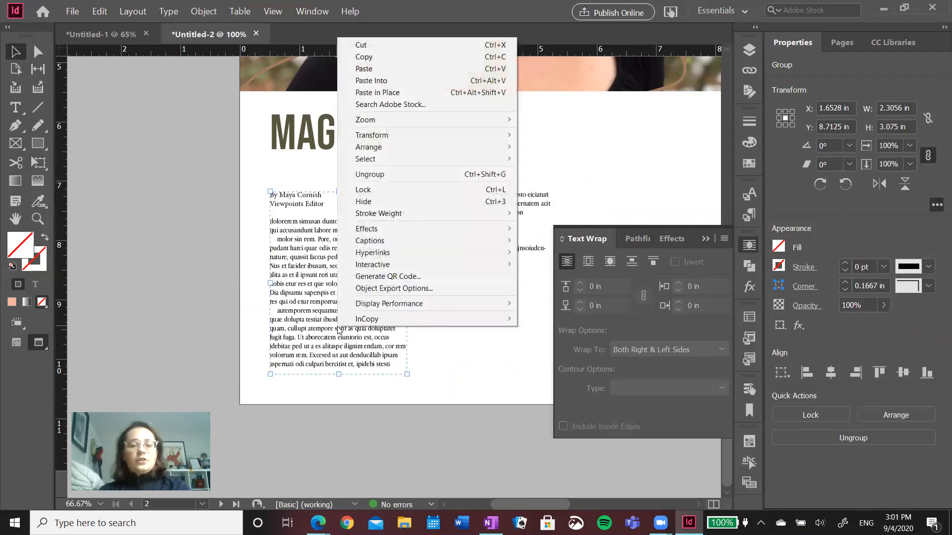
left_click(383, 179)
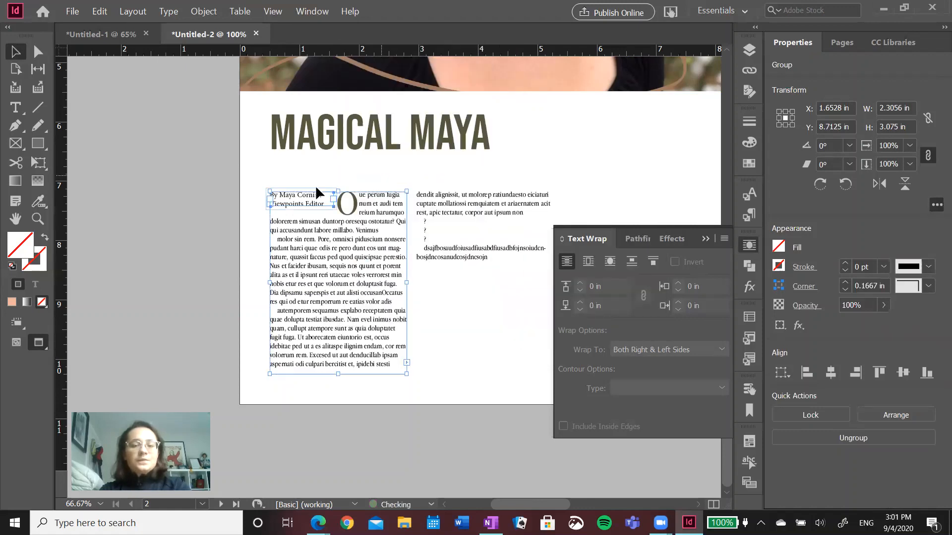
left_click(251, 227)
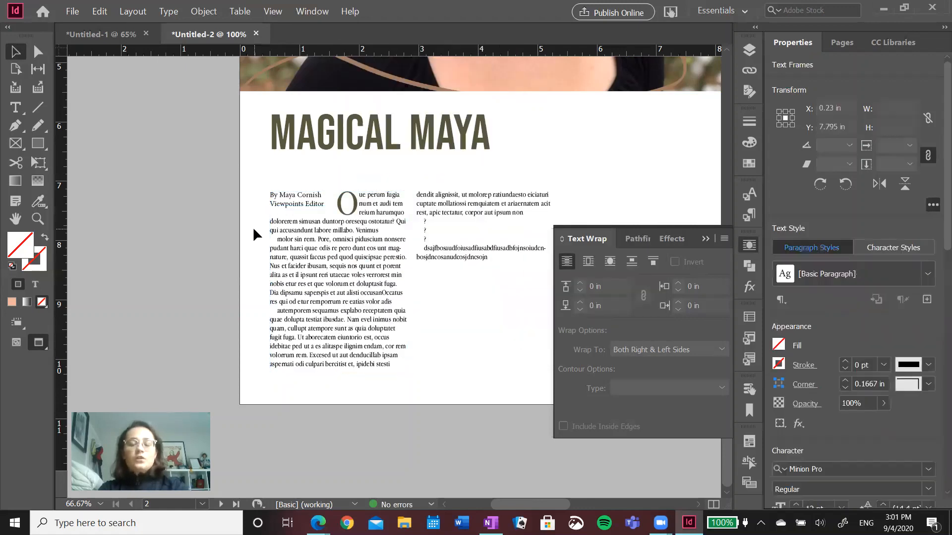
left_click(750, 244)
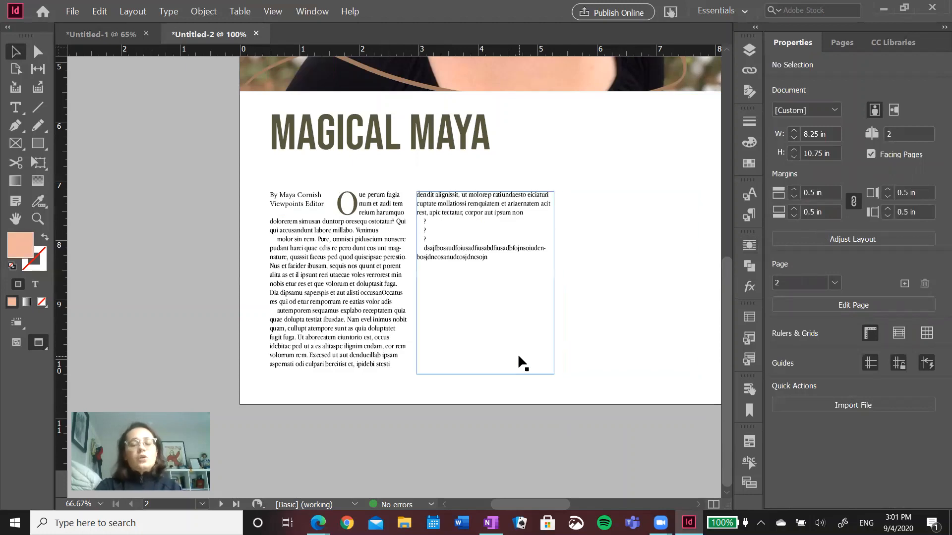
Fill the second column and its threaded third column with placeholder text.
double_click(494, 247)
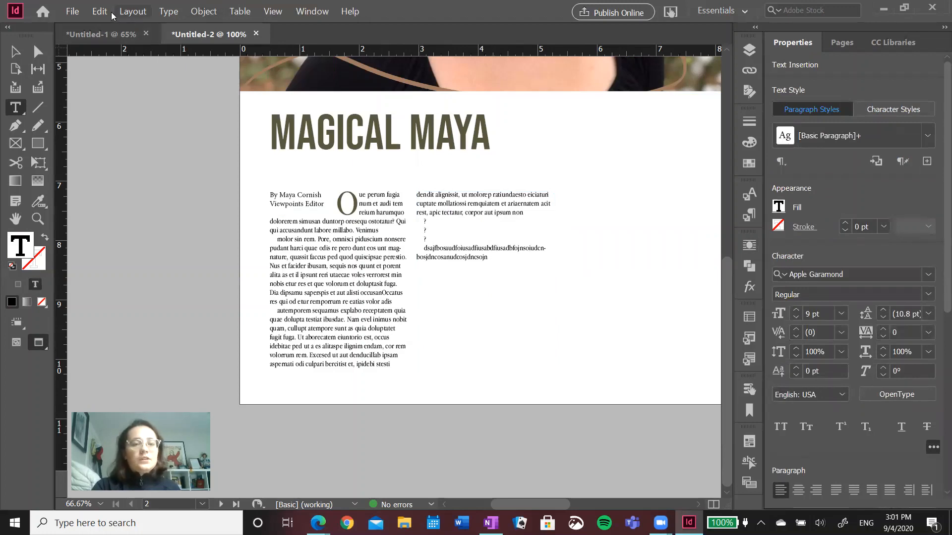
left_click(166, 13)
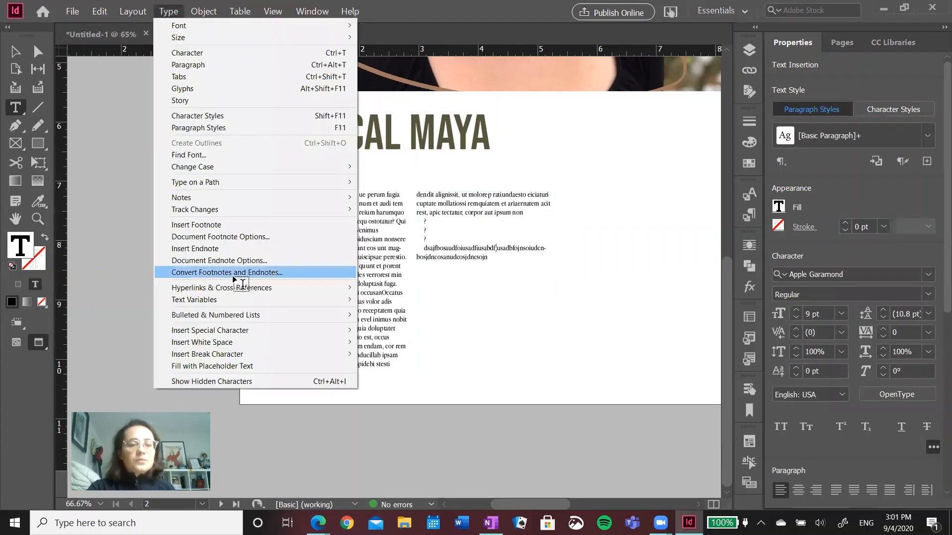
left_click(243, 366)
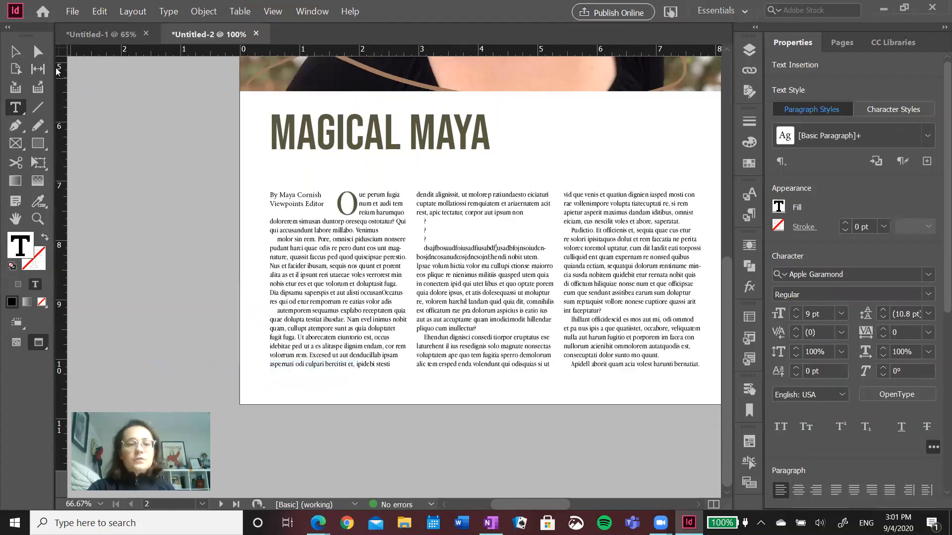
left_click(16, 51)
left_click(605, 153)
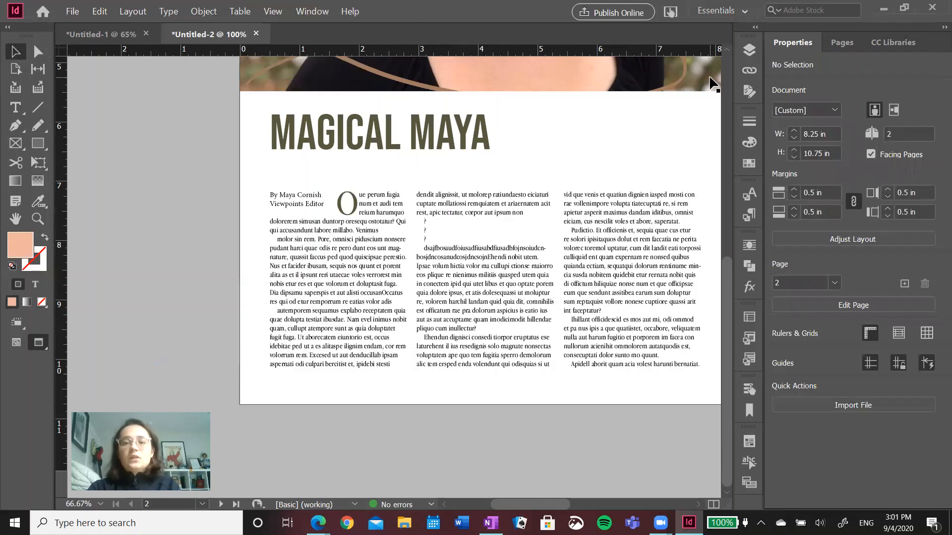
left_click(749, 54)
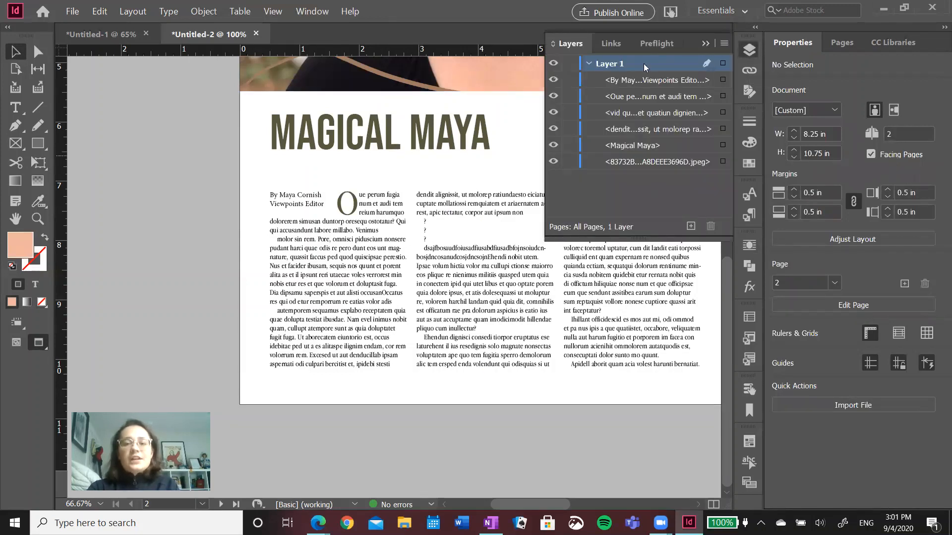
left_click(644, 80)
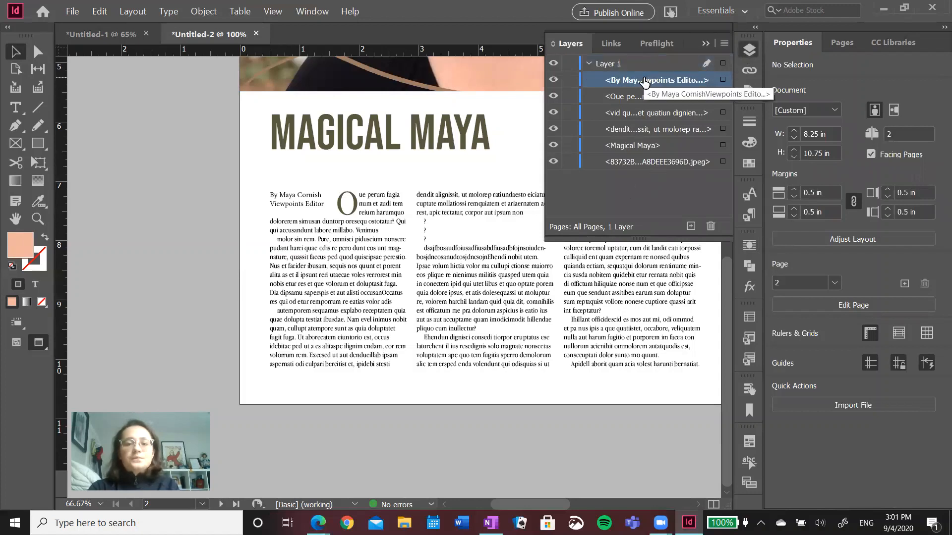
left_click(637, 97)
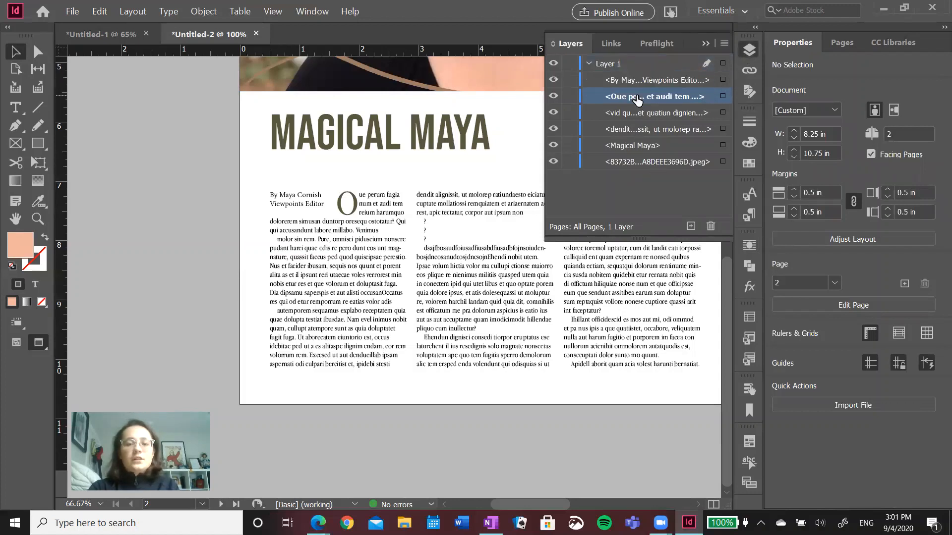
left_click(640, 114)
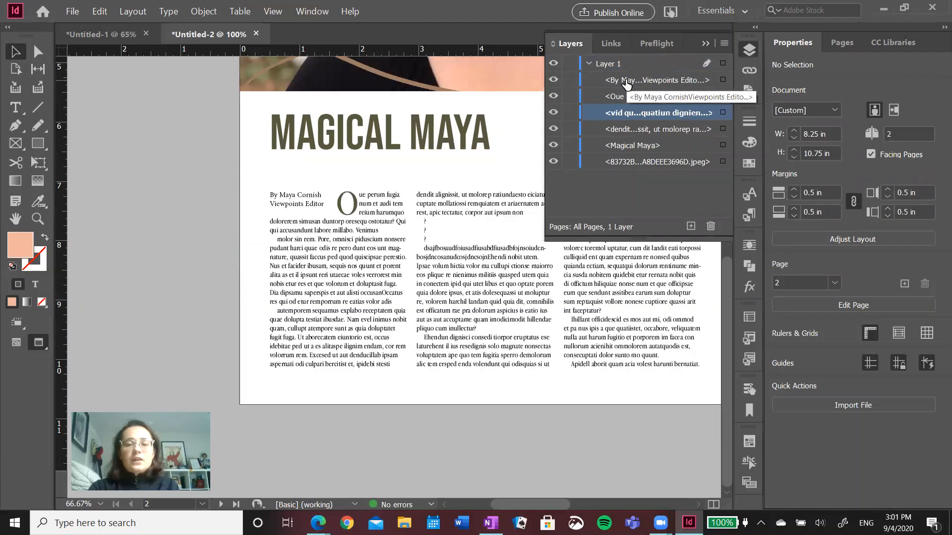
left_click(554, 80)
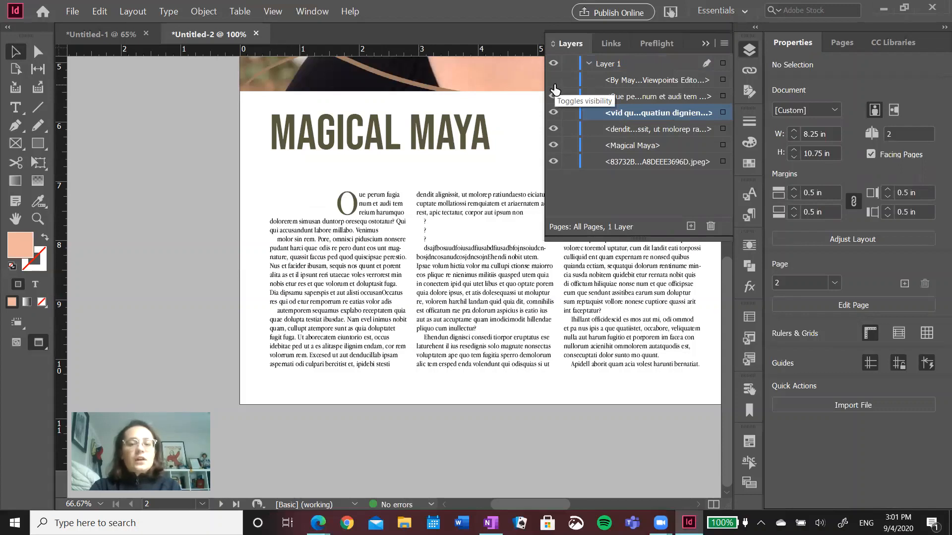
left_click(553, 81)
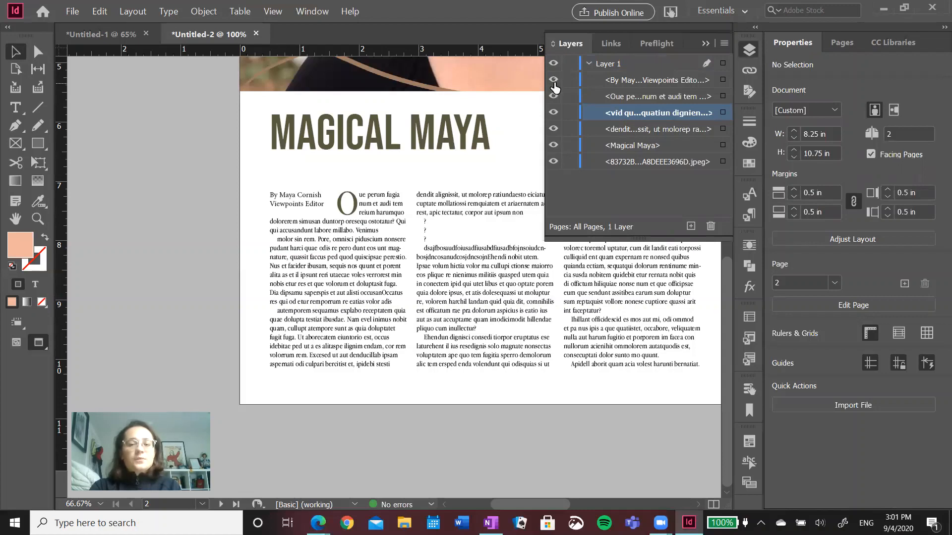
left_click(553, 80)
left_click(554, 79)
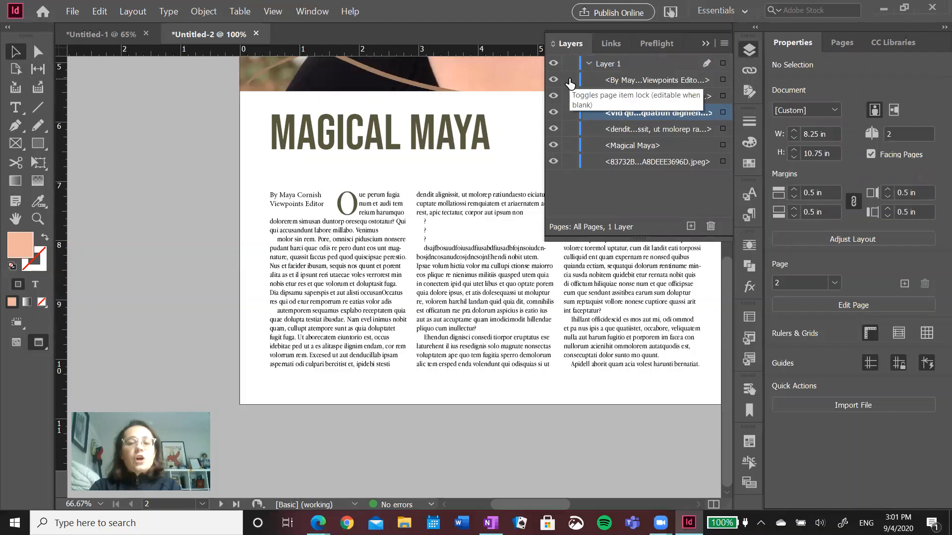
left_click(569, 81)
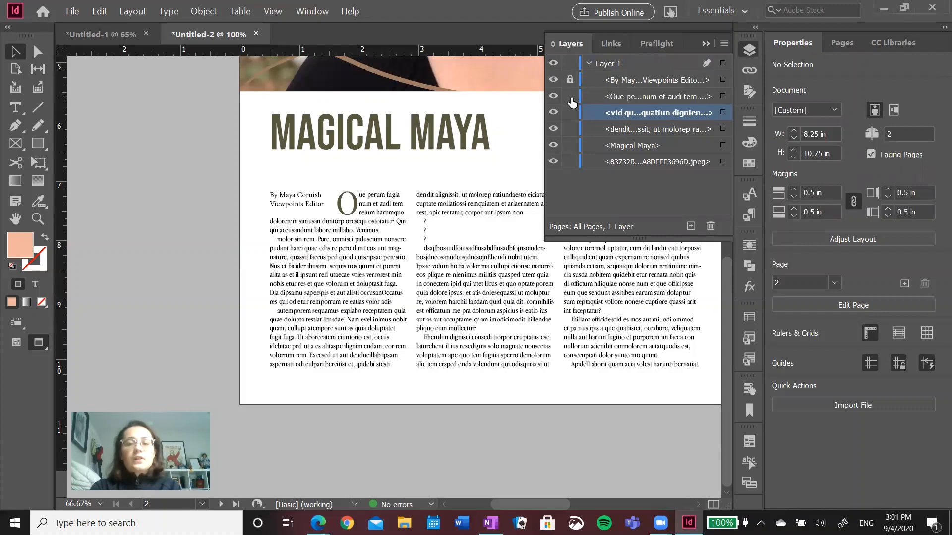
left_click(570, 97)
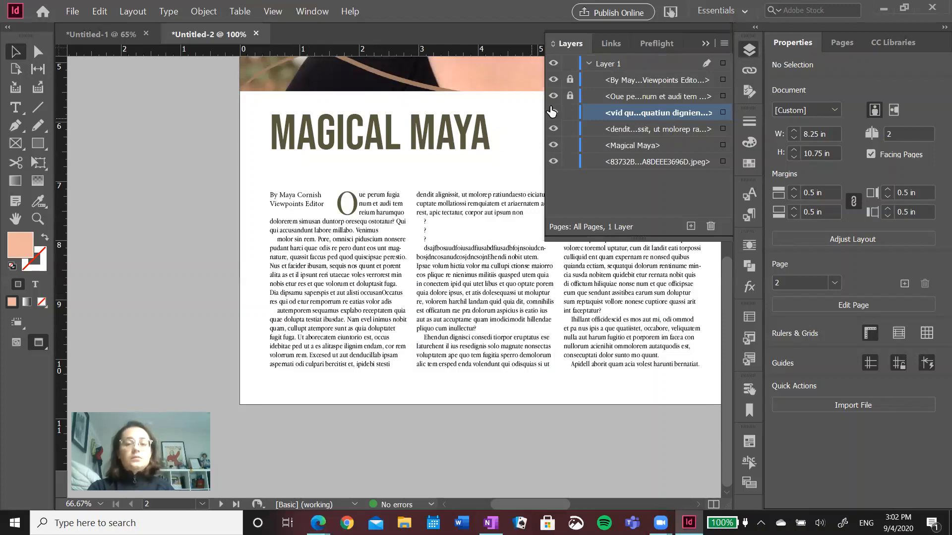
left_click(570, 96)
left_click(570, 80)
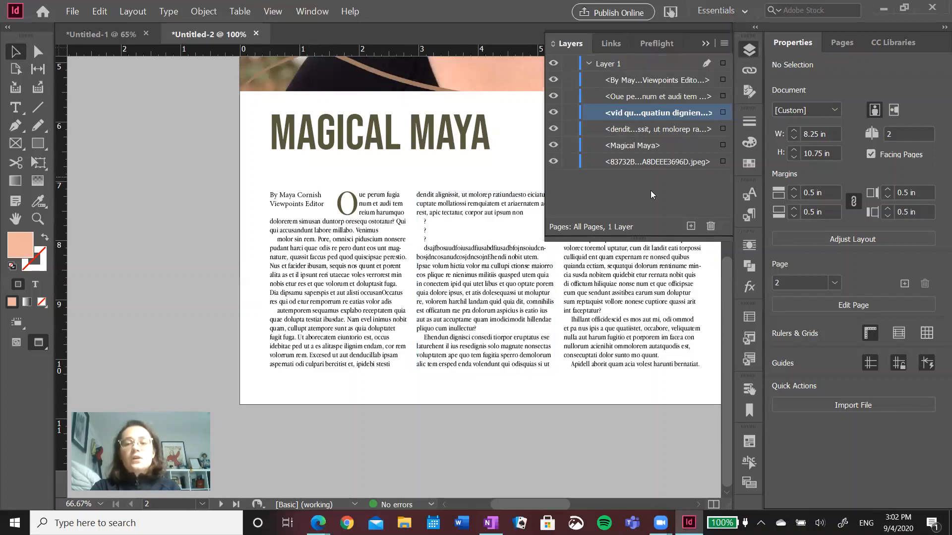
left_click(745, 52)
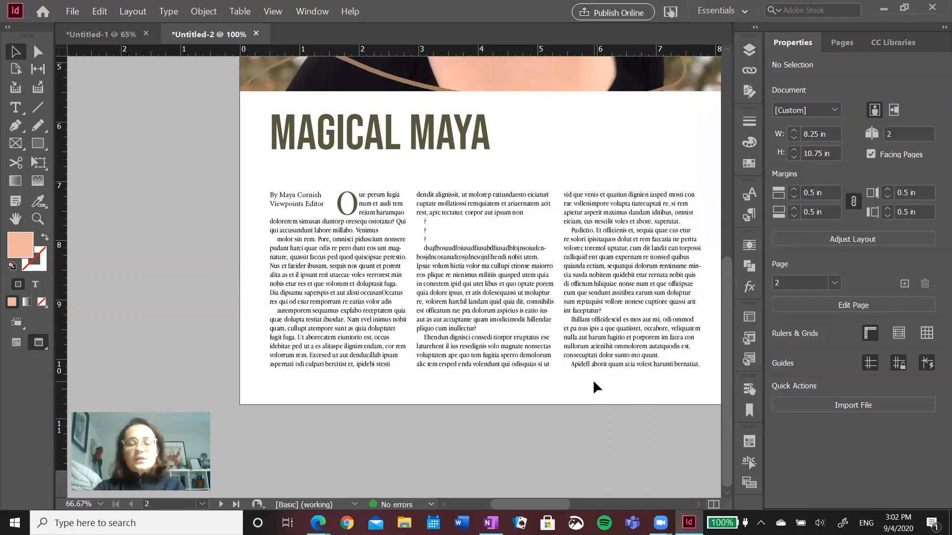
scroll(594, 382, "right", 5)
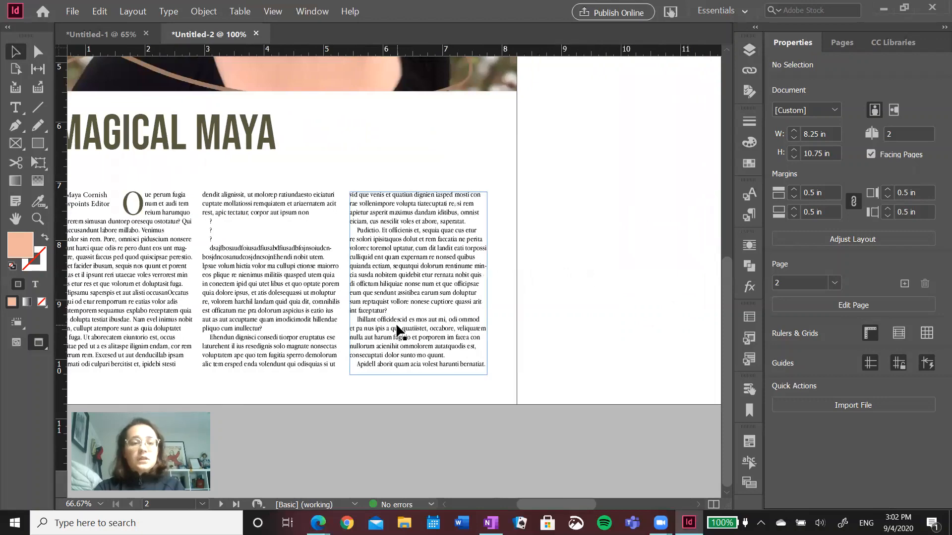
scroll(397, 327, "left", 6)
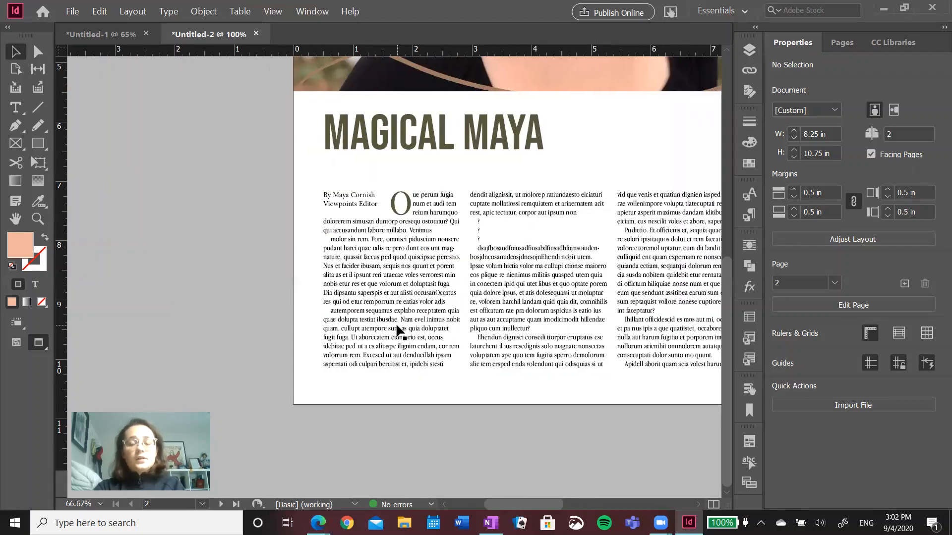
left_click(397, 327)
left_click(599, 151)
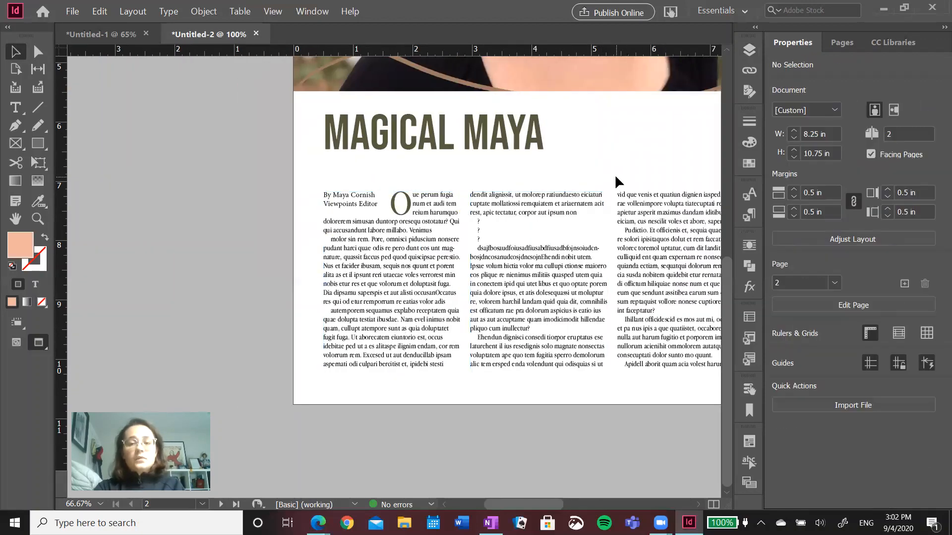
scroll(614, 174, "up", 5)
scroll(614, 174, "right", 3)
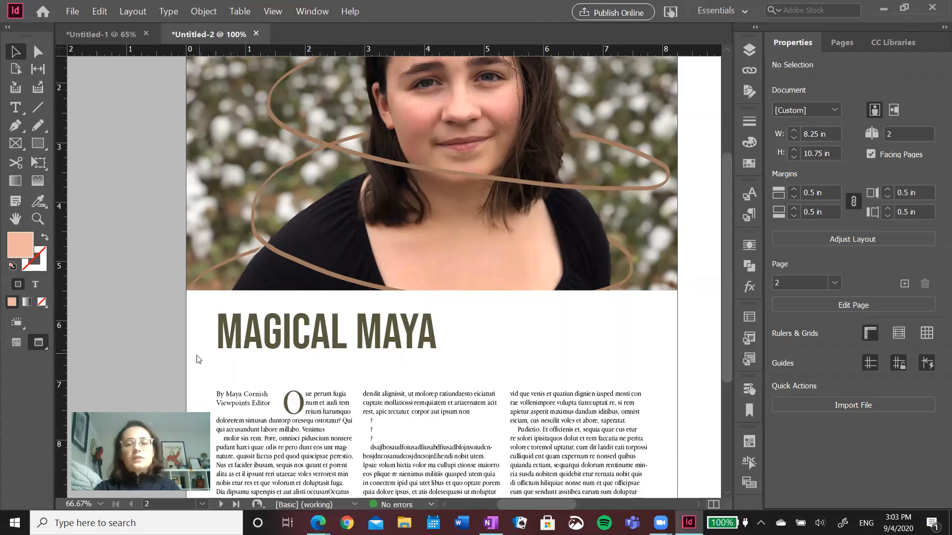
Zoom out, fit the spread, fit page 2, then fit the whole spread in the window again.
left_click_drag(726, 221, 731, 168)
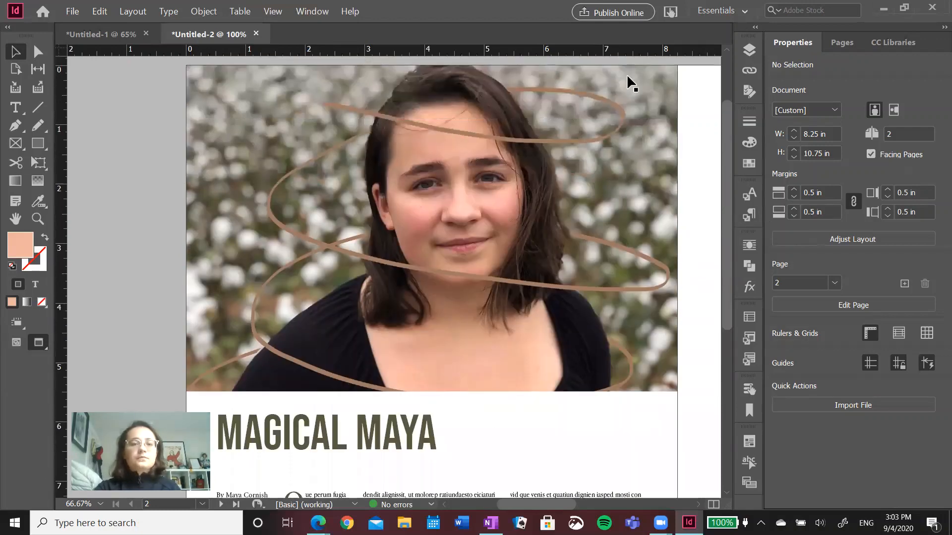
key("alt+v")
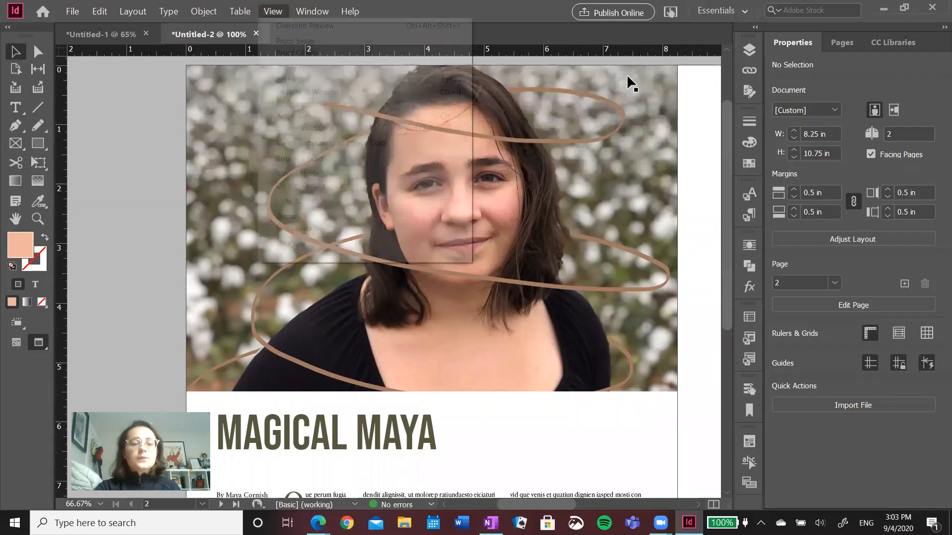
left_click(325, 77)
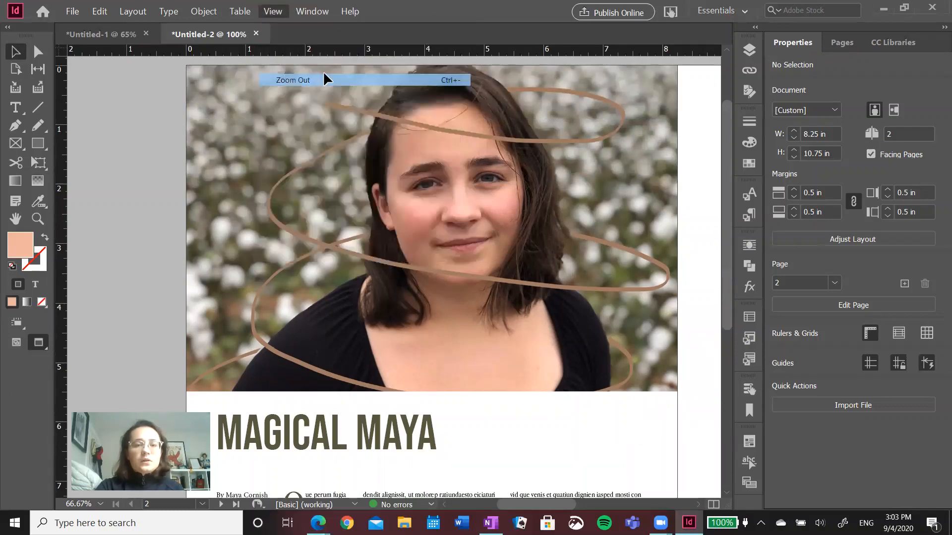
key("alt+v")
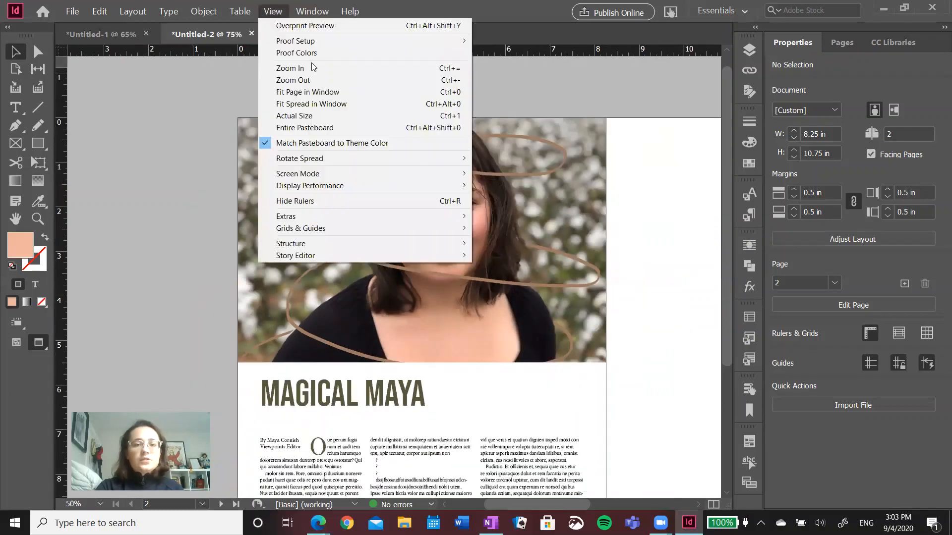
left_click(317, 103)
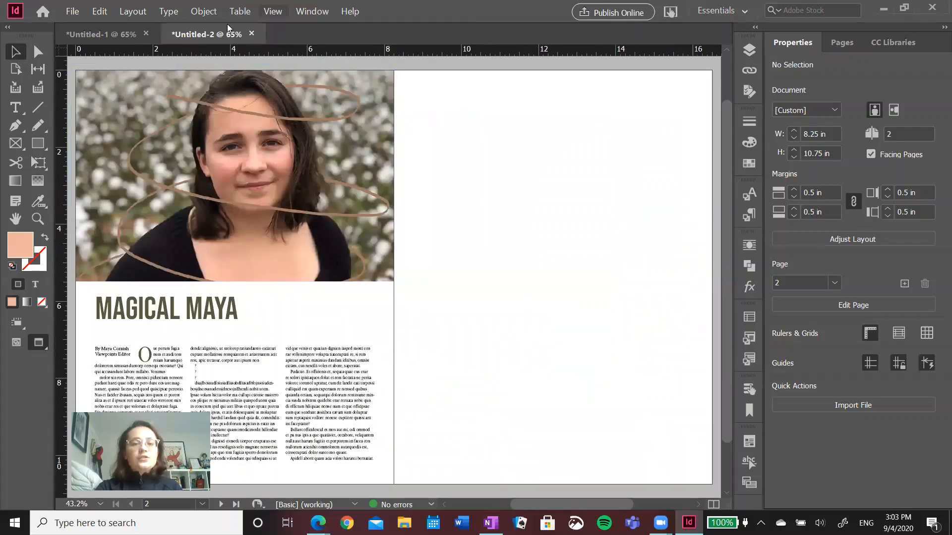
key("alt+v")
left_click(298, 92)
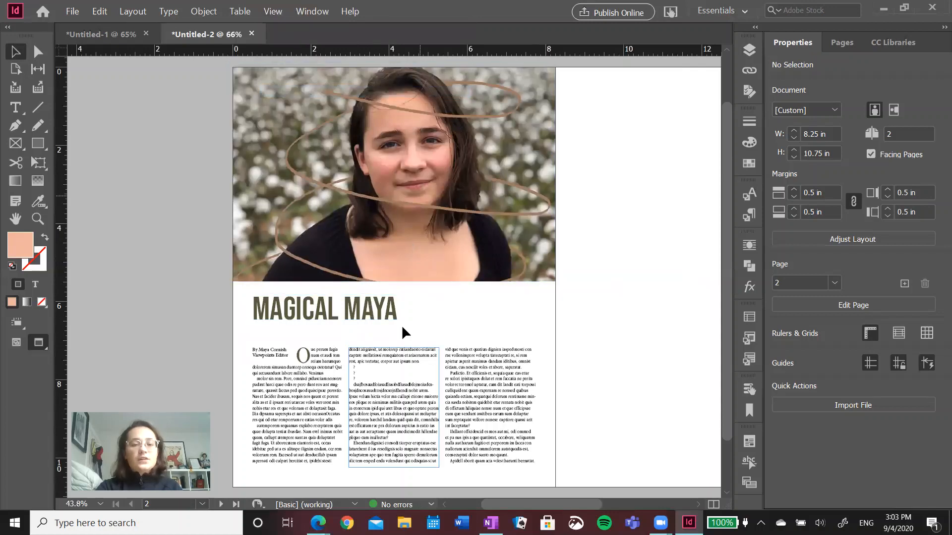
key("alt+v")
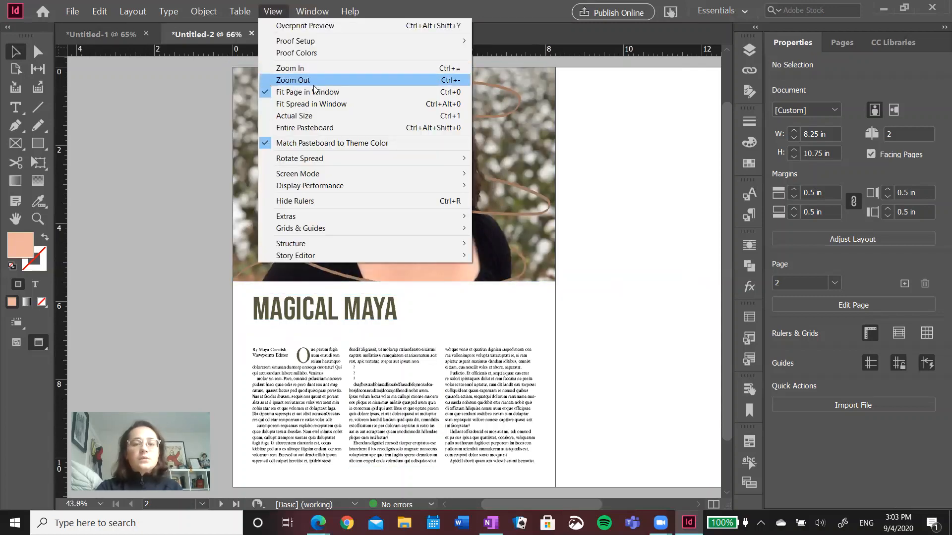
left_click(313, 105)
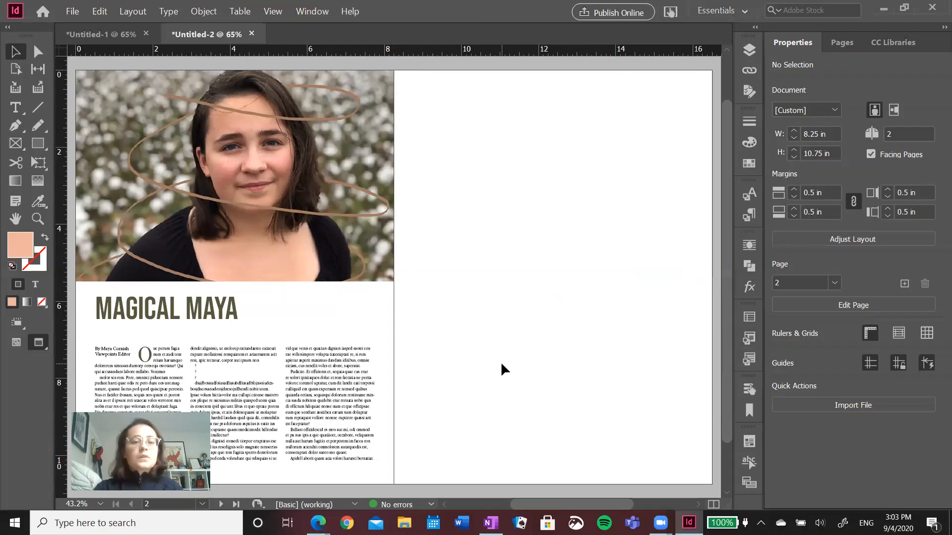
Open the File menu.
left_click(74, 12)
left_click(76, 14)
left_click(76, 14)
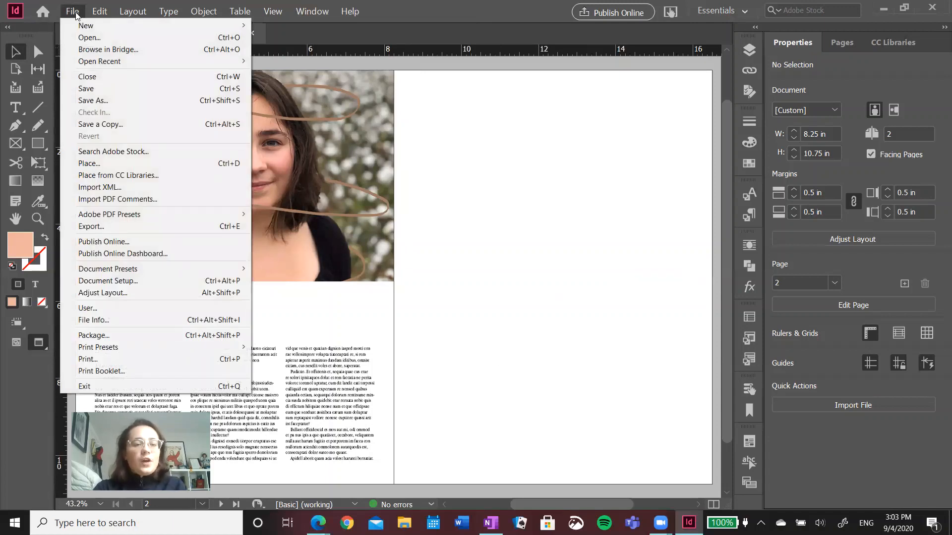
Save the document to the Desktop as MCornish_test1.indd.
left_click(103, 101)
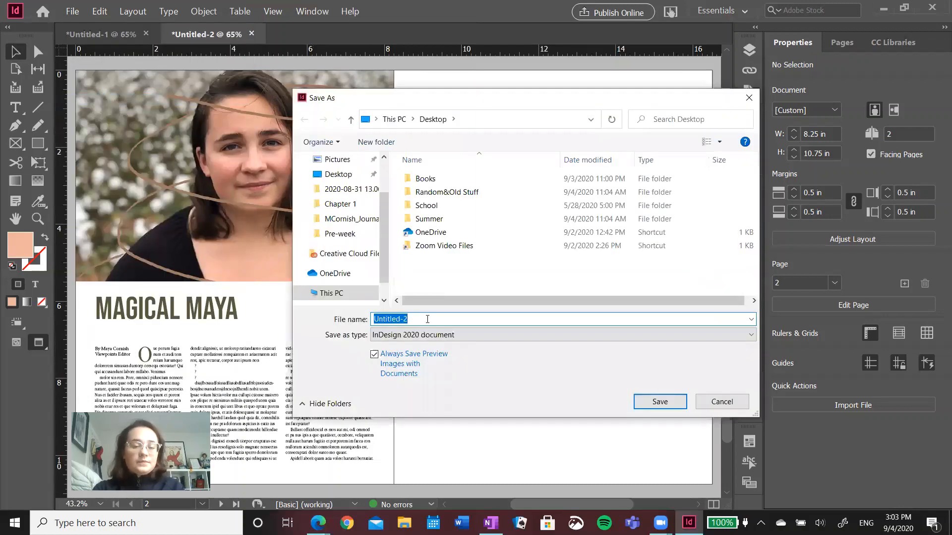
type("MCornish")
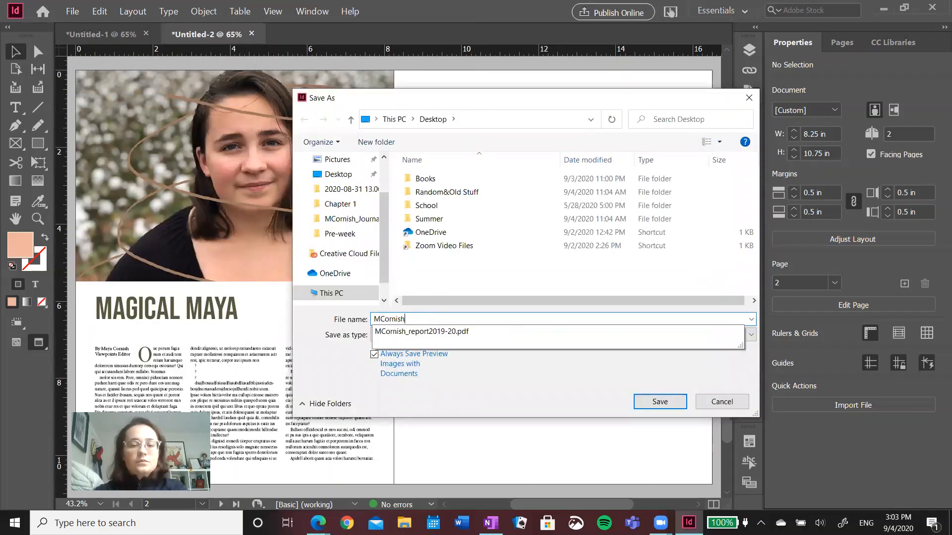
type("_test ")
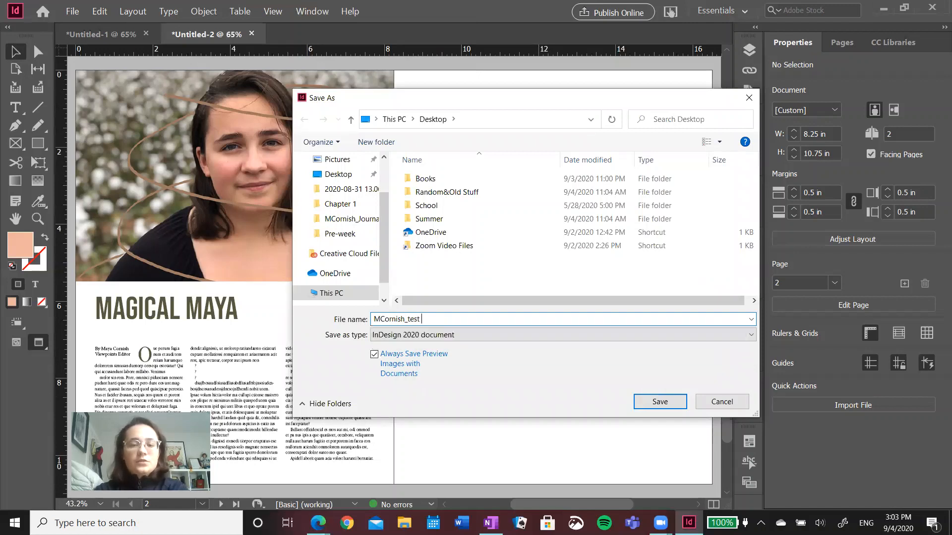
type("1")
left_click(329, 179)
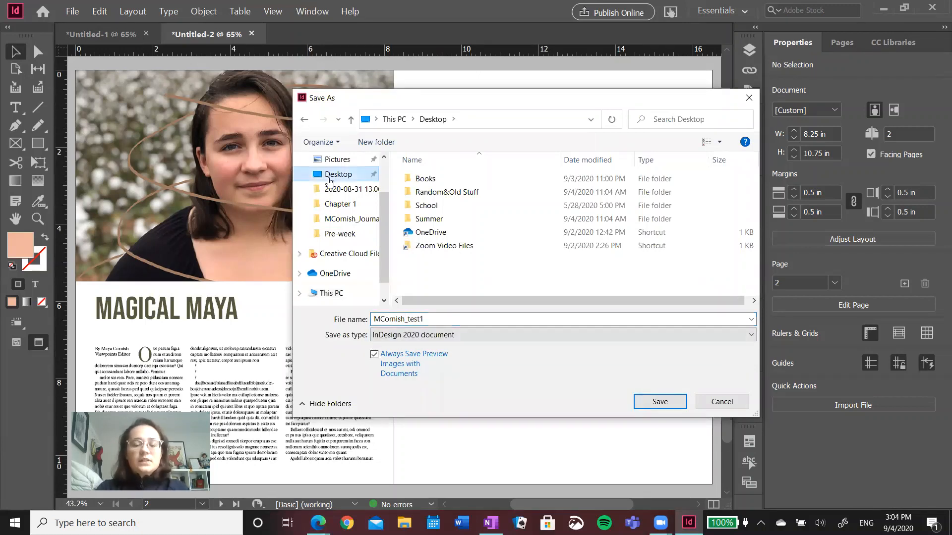
left_click(665, 405)
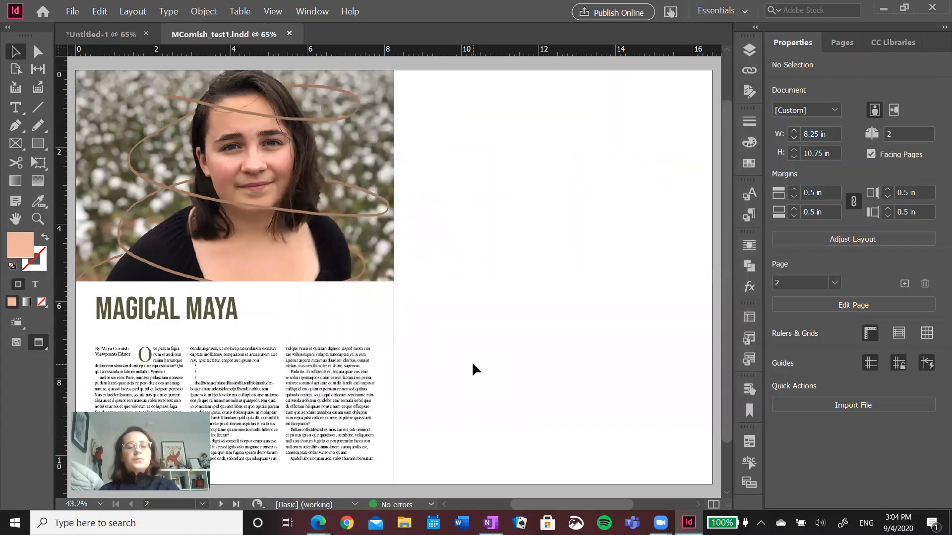
Select the portrait photo frame, then un-maximize the InDesign window and move it aside.
left_click(883, 8)
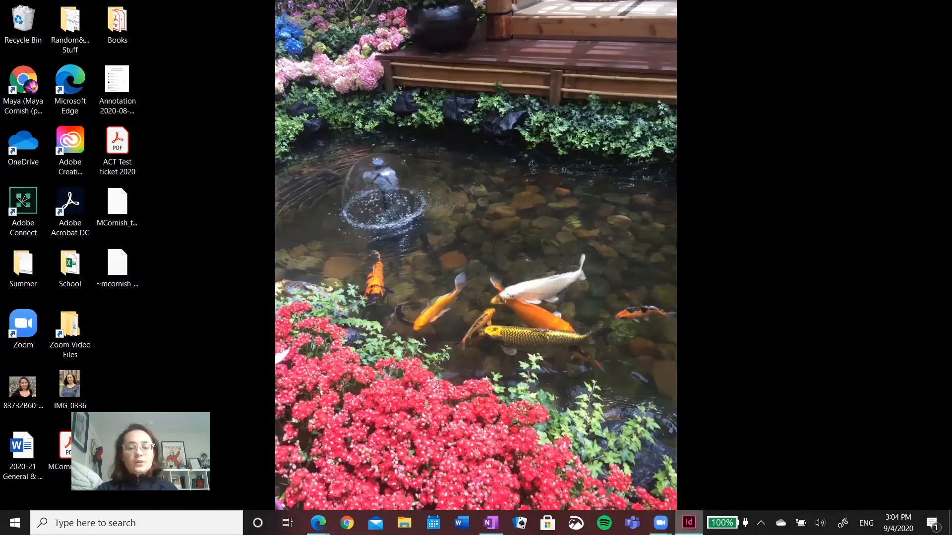
left_click(689, 523)
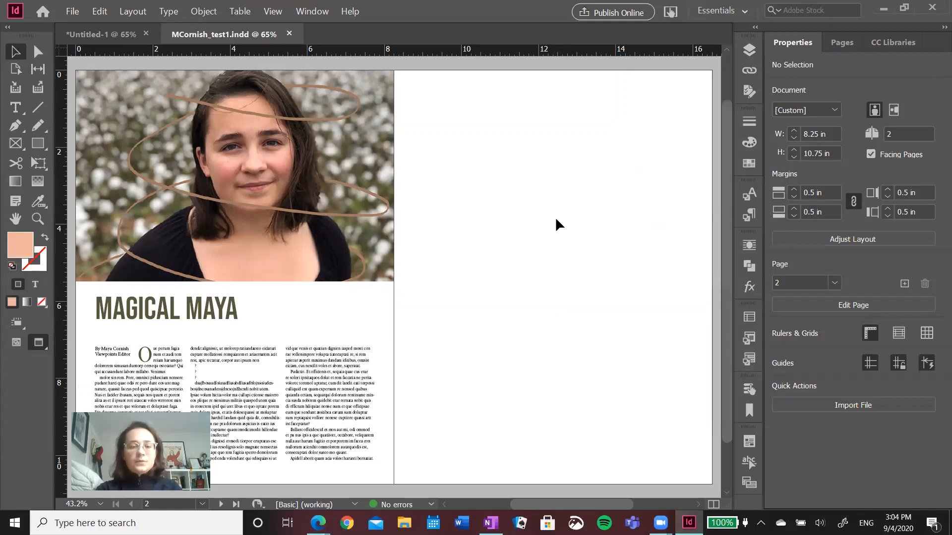
left_click(307, 144)
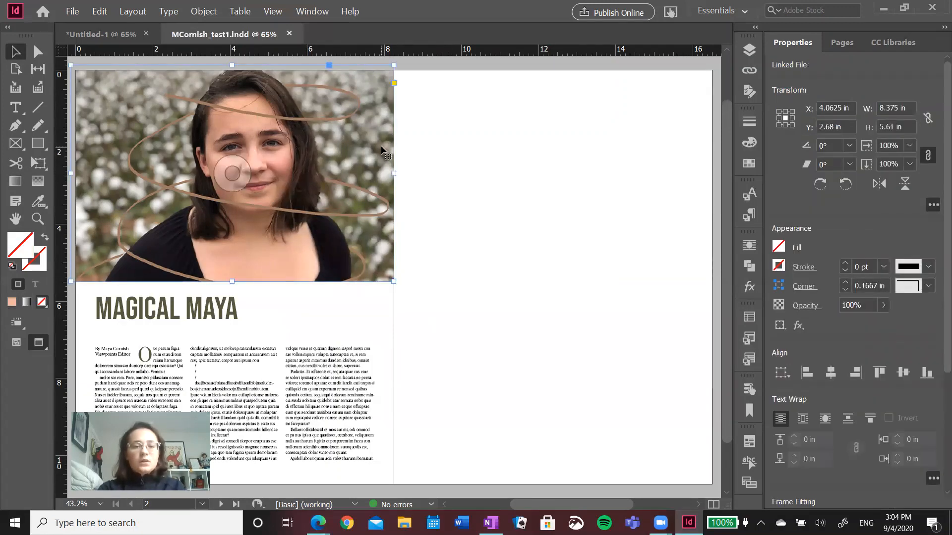
left_click(907, 7)
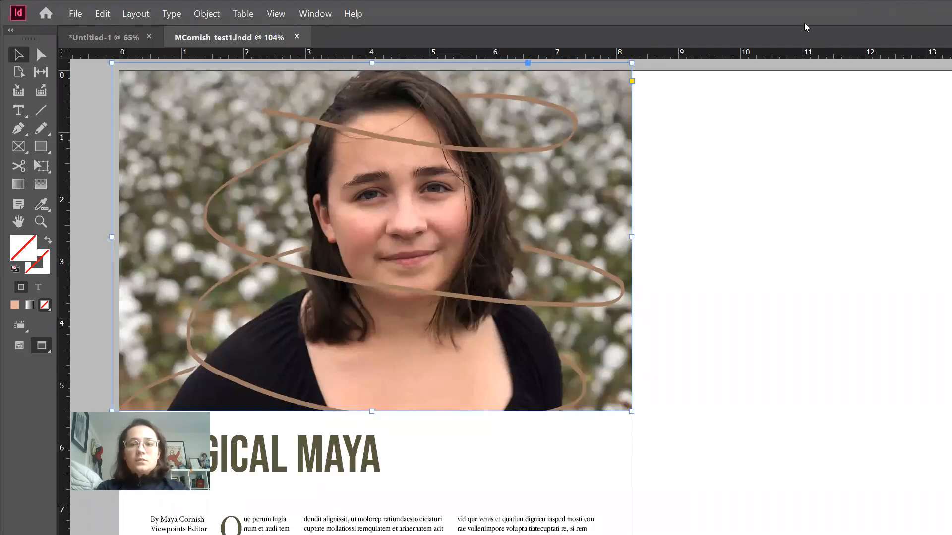
left_click_drag(792, 14, 919, 79)
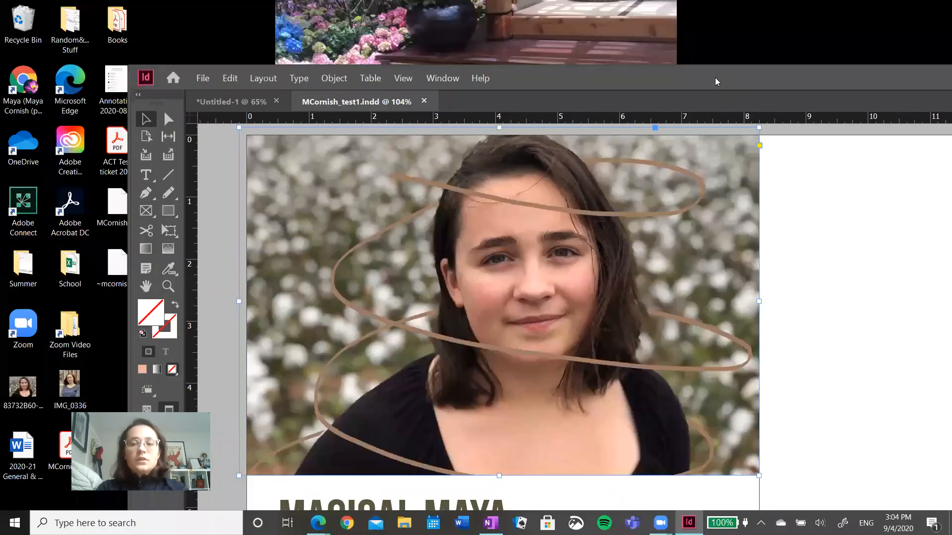
left_click_drag(724, 77, 774, 64)
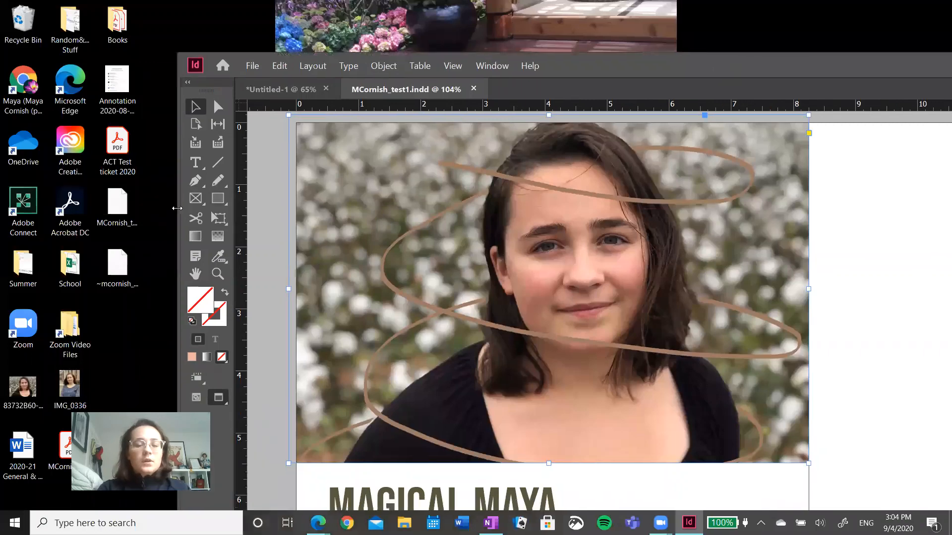
Narrow the InDesign window and shift it left to expose the desktop files.
left_click_drag(177, 208, 491, 208)
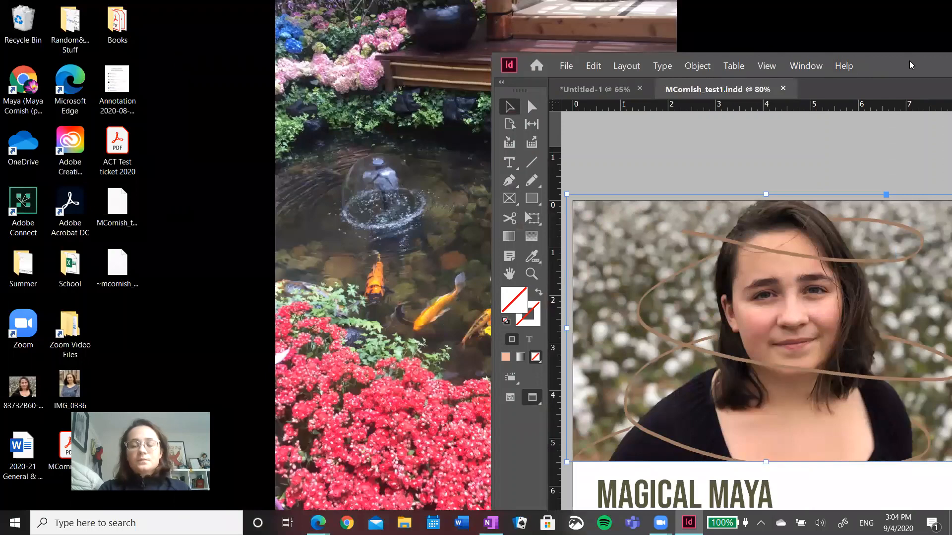
left_click_drag(909, 65, 608, 45)
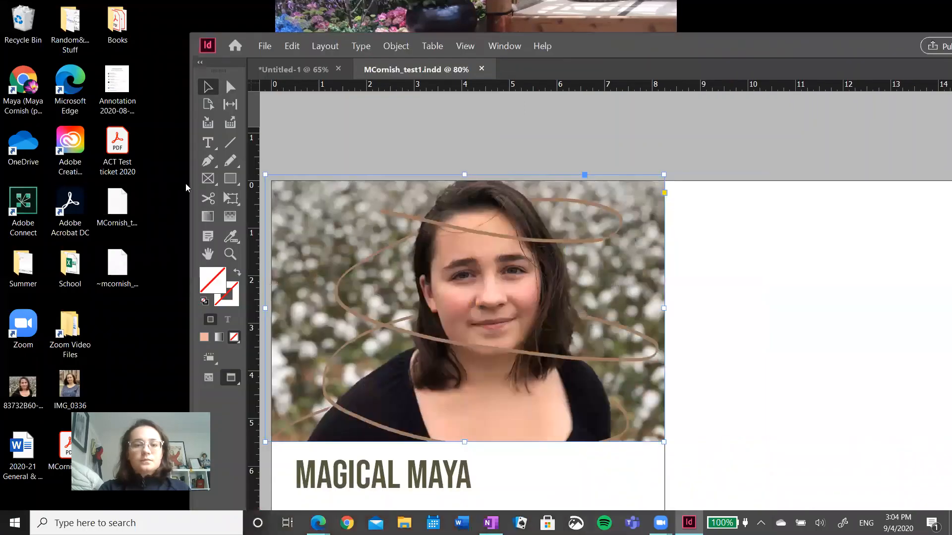
left_click_drag(190, 184, 362, 185)
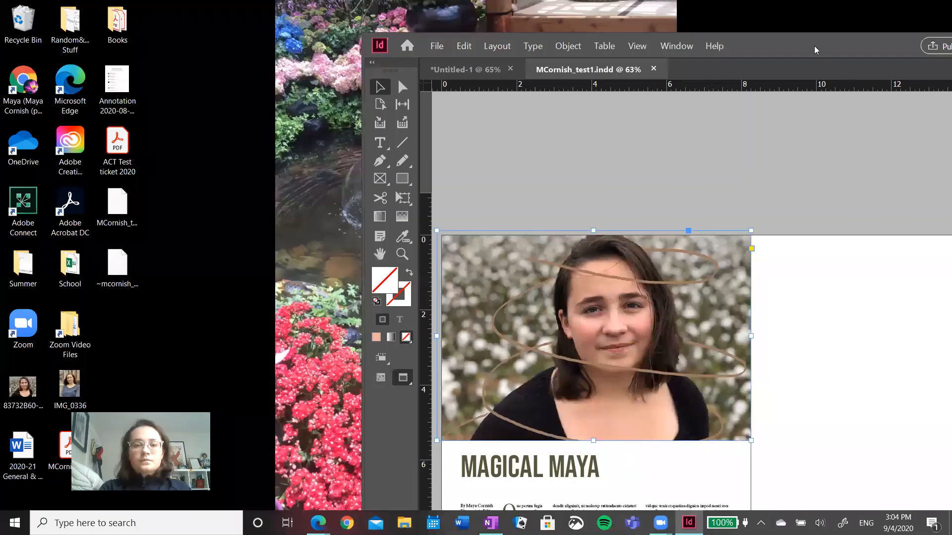
left_click_drag(815, 50, 648, 44)
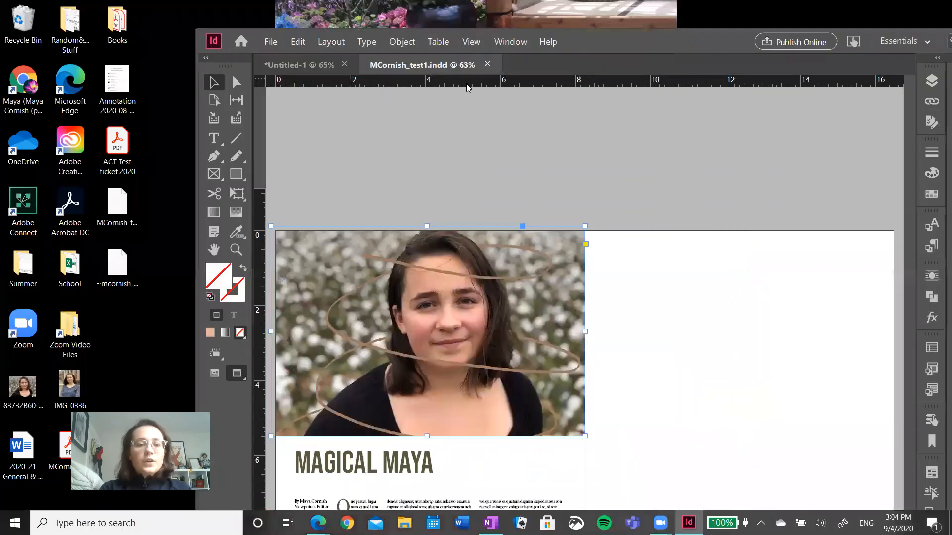
Drag the portrait photo file off its desktop spot and maximize InDesign again.
left_click(22, 391)
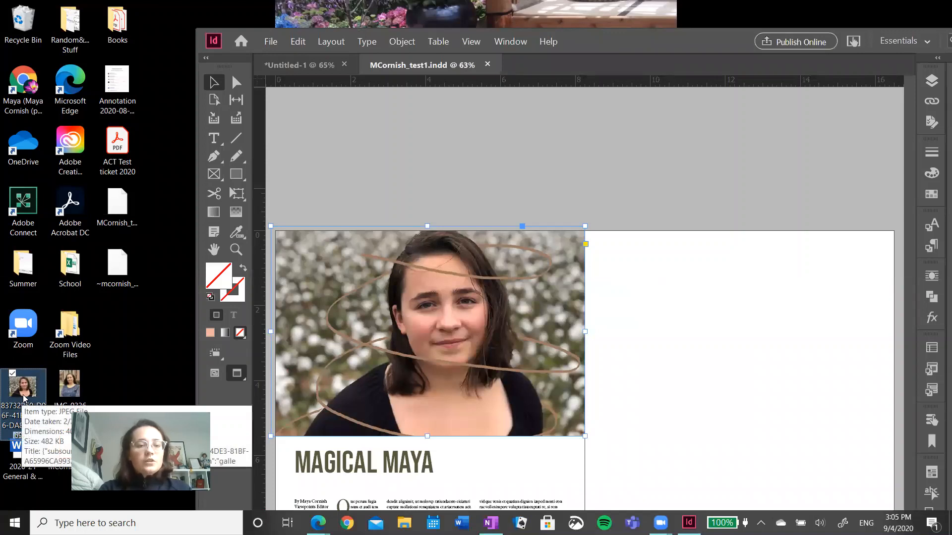
left_click_drag(22, 397, 24, 270)
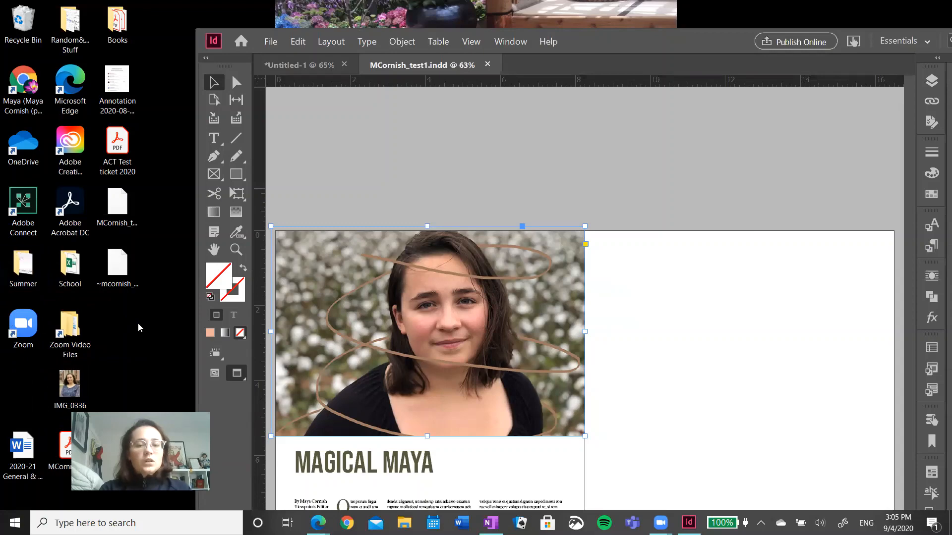
left_click_drag(727, 42, 507, 40)
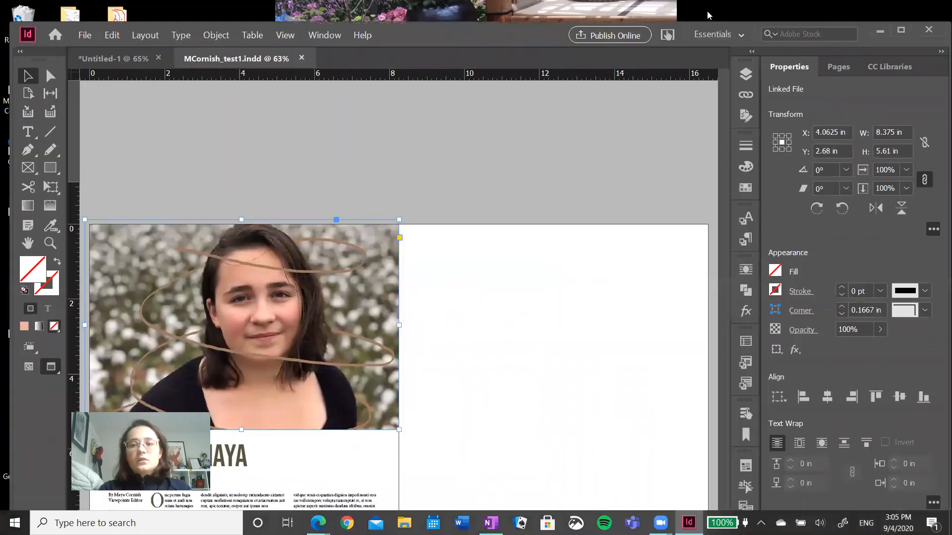
left_click(900, 31)
Scroll the spread back into view and select the portrait photo frame.
scroll(564, 320, "down", 2)
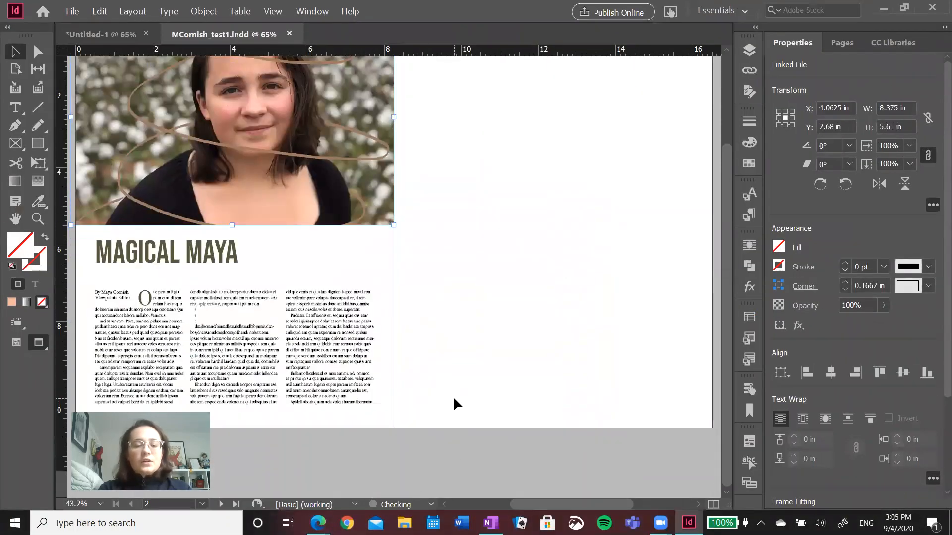
left_click(525, 306)
scroll(524, 306, "up", 1)
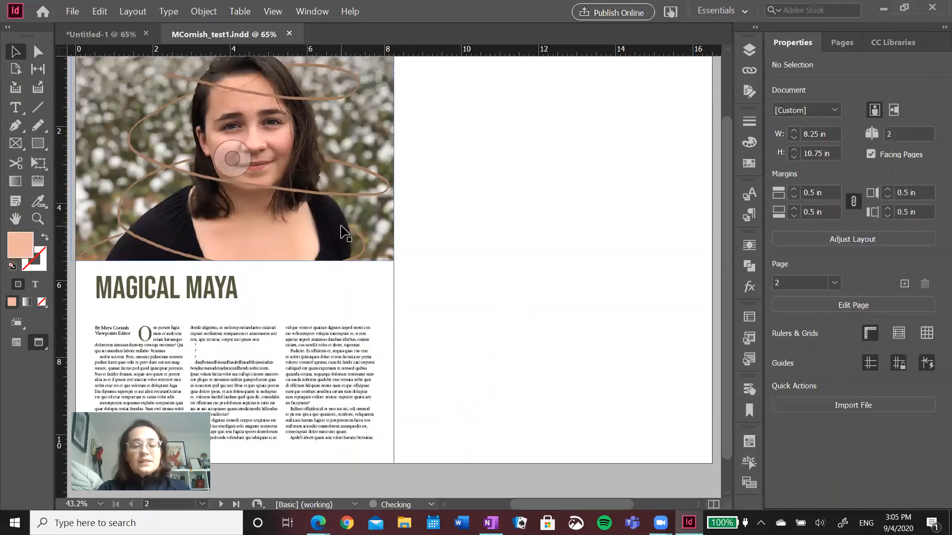
scroll(479, 237, "up", 2)
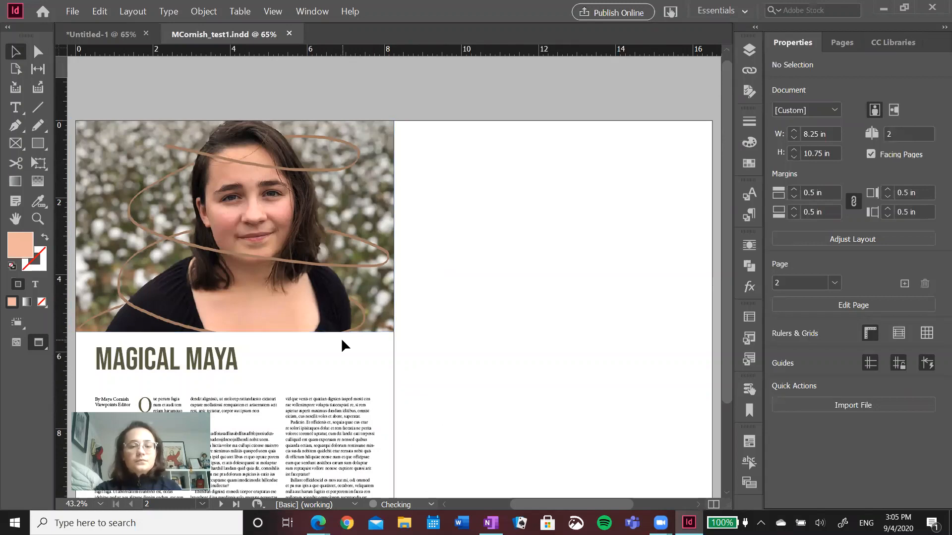
left_click(281, 231)
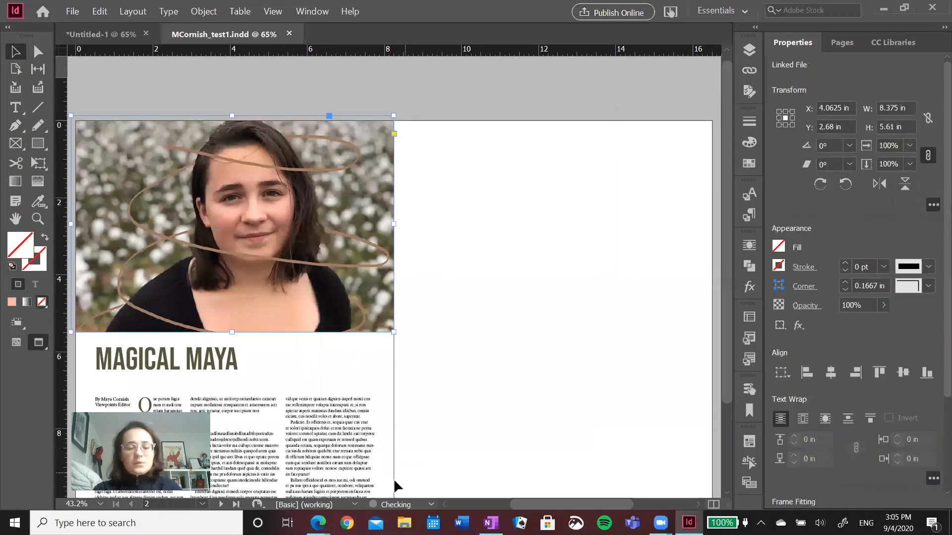
In the Links panel, relink the missing photo to the portrait JPEG in the Summer folder.
left_click(749, 70)
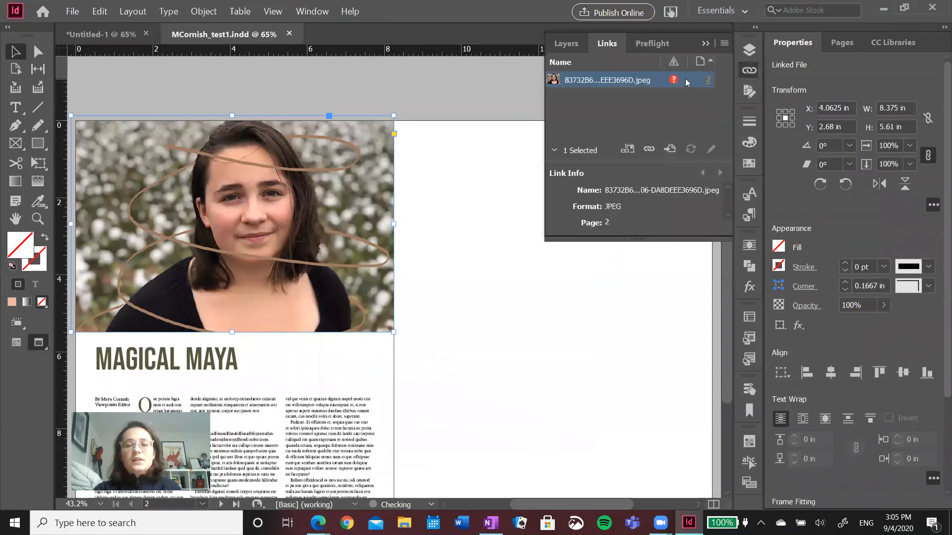
right_click(631, 81)
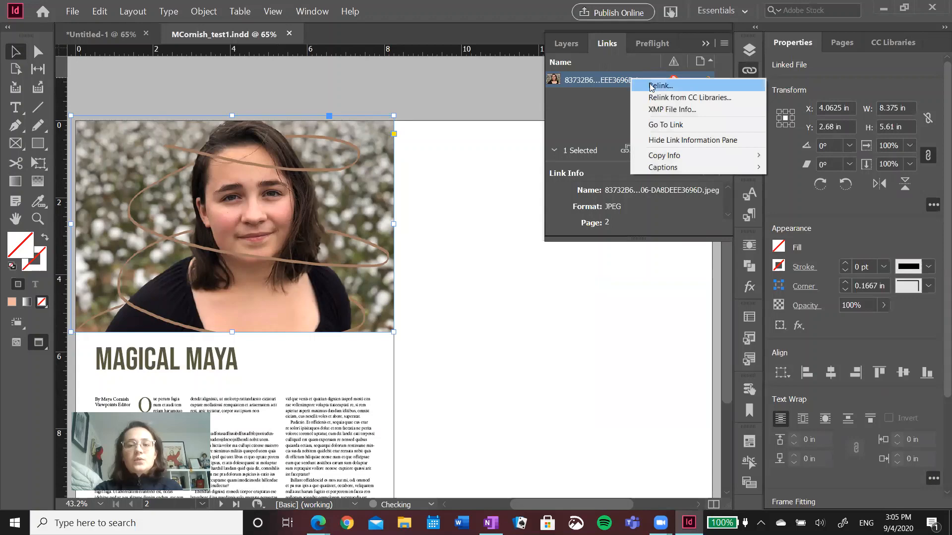
left_click(650, 85)
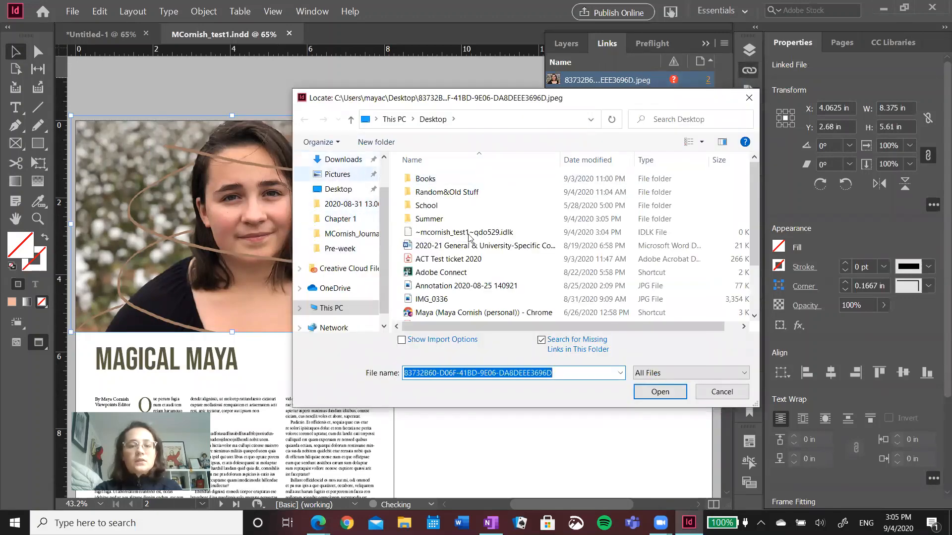
left_click(458, 220)
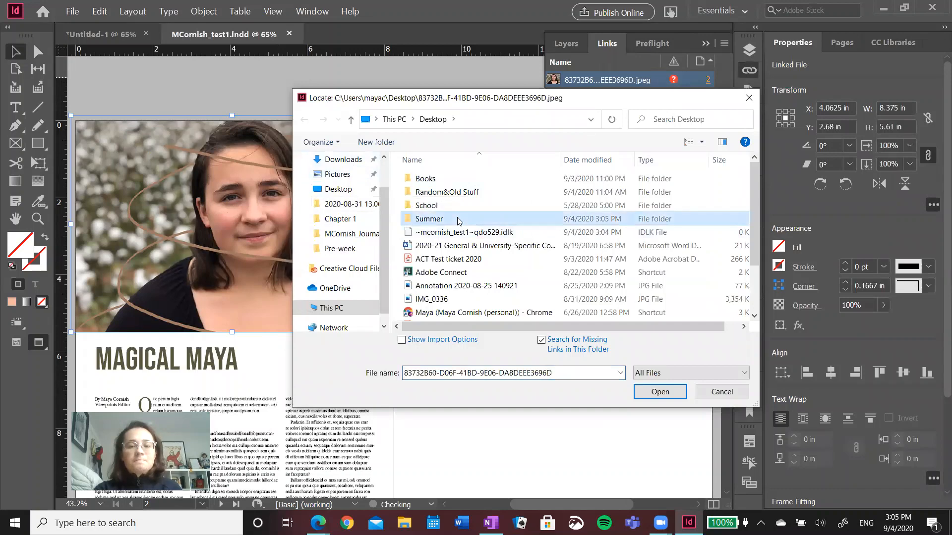
double_click(460, 221)
left_click(551, 212)
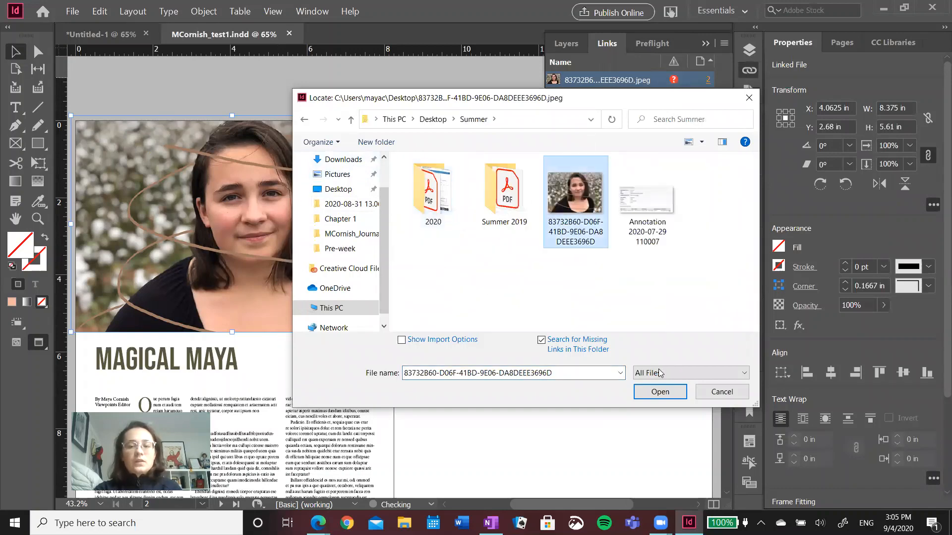
left_click(659, 392)
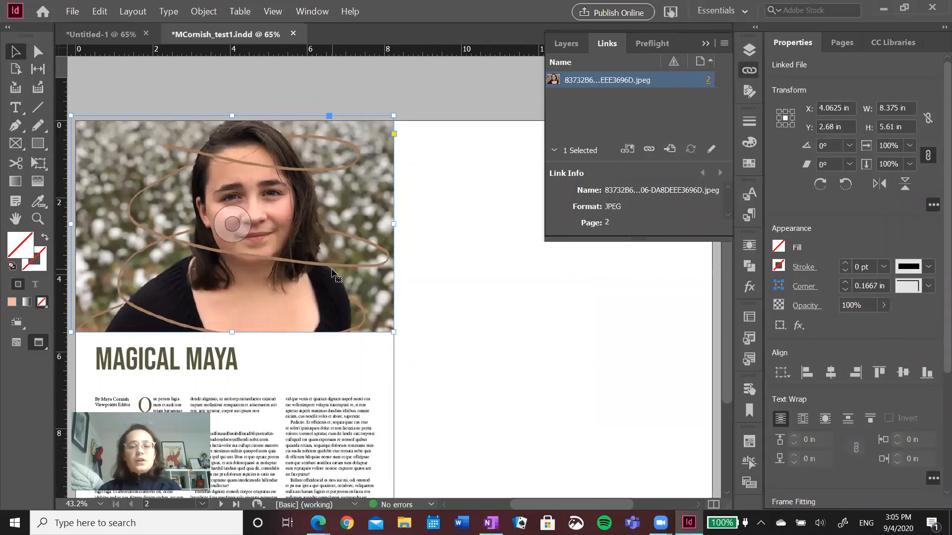
Collapse the Links panel to its dock icon and deselect the relinked portrait frame.
left_click(748, 71)
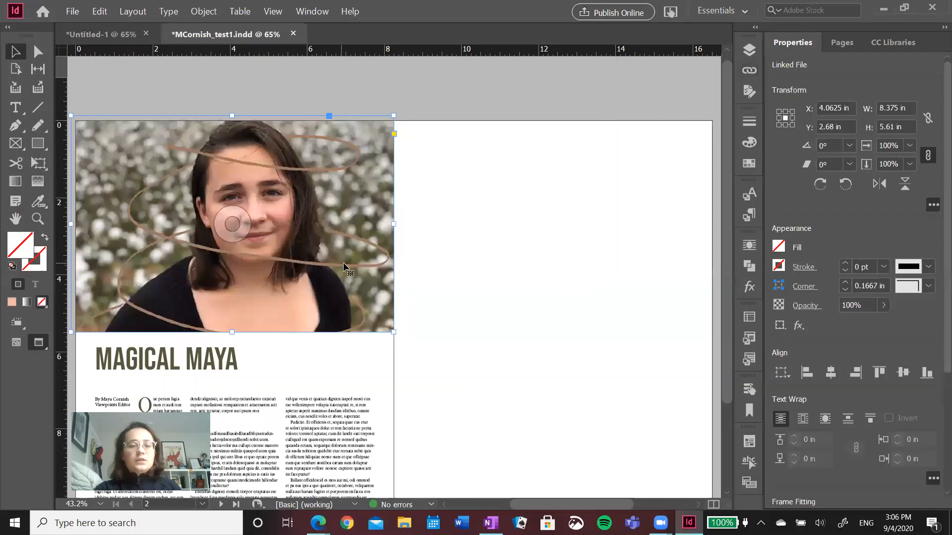
left_click(538, 256)
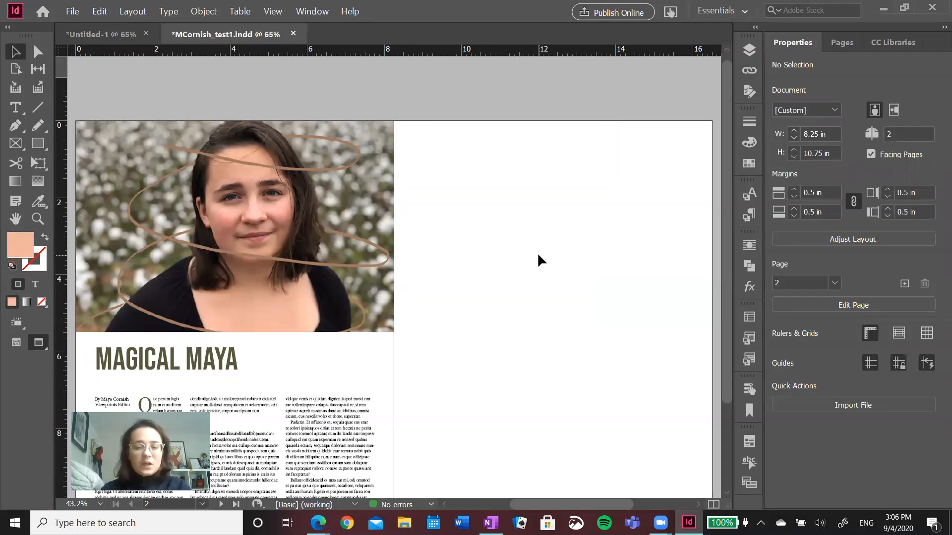
left_click_drag(723, 237, 723, 282)
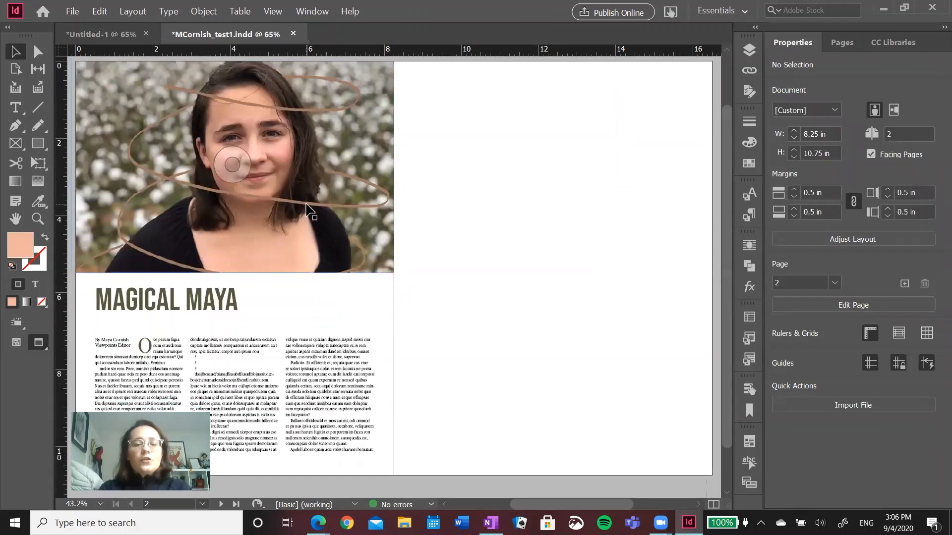
left_click_drag(308, 211, 459, 220)
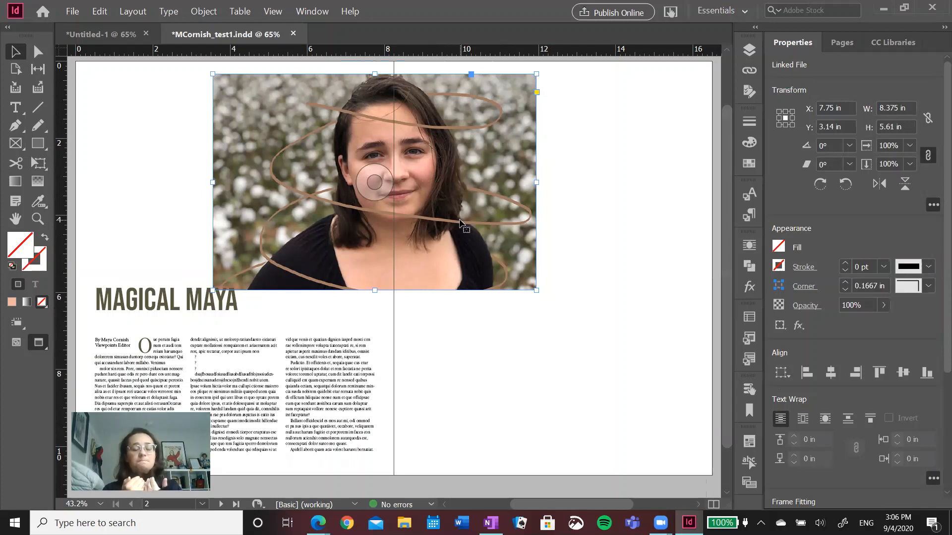
left_click_drag(460, 221, 496, 247)
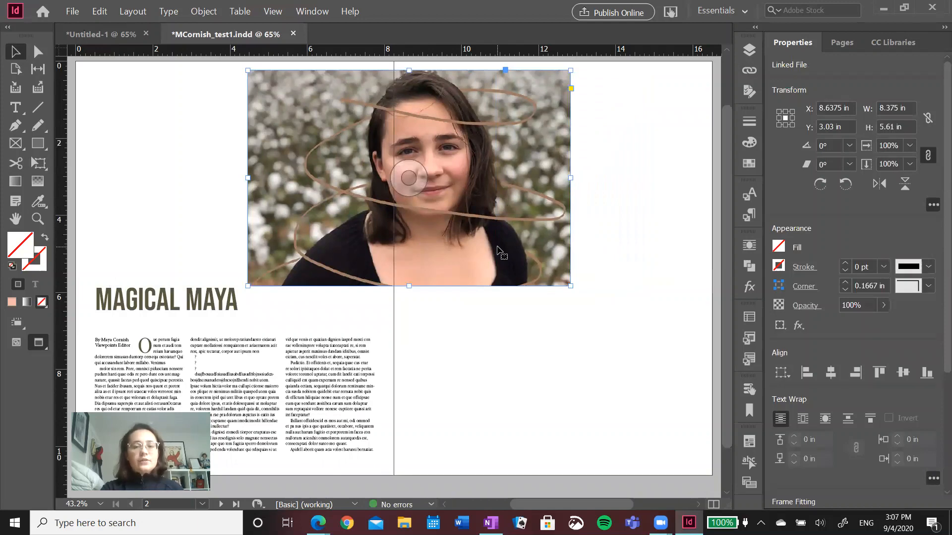
left_click_drag(497, 251, 322, 236)
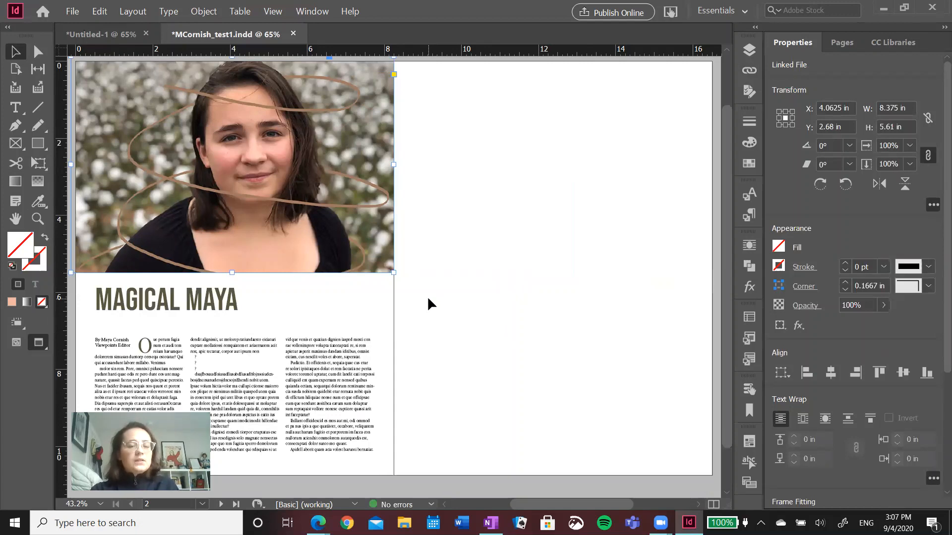
left_click(445, 302)
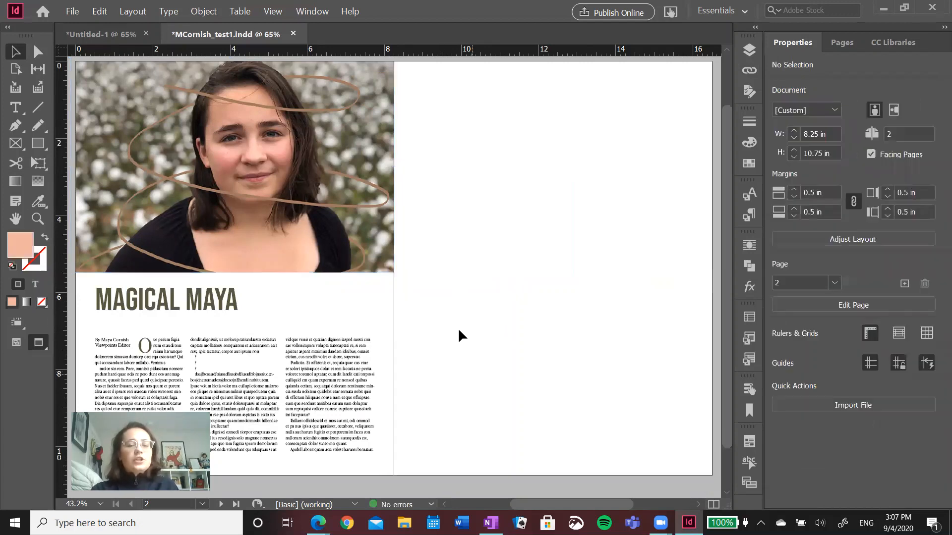